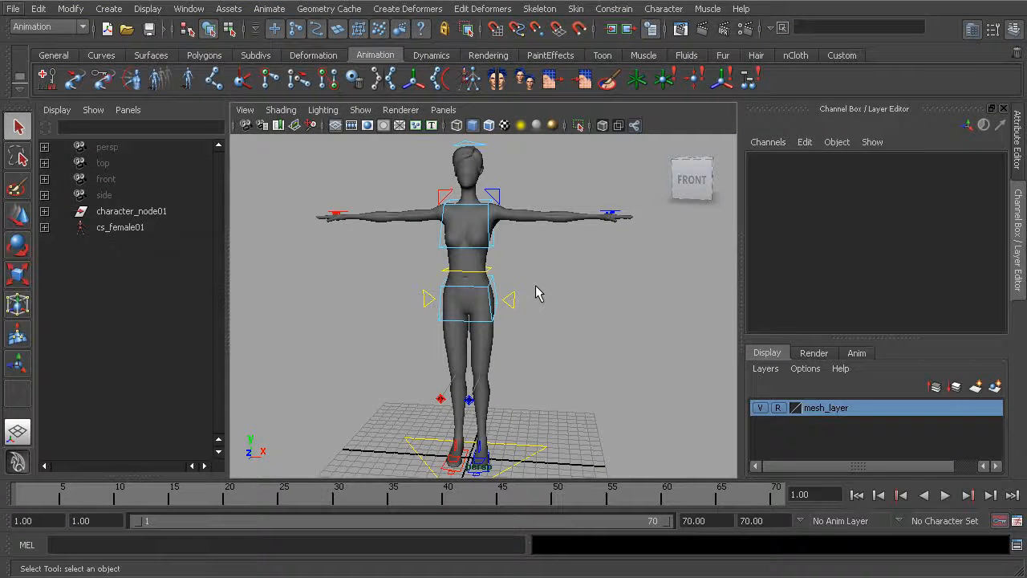
- Rotate the chest control freely to about X 26, Y -4, Z -5 degrees to test the torso deformation
{"action": "left_click_drag", "start_coordinate": [561, 313], "coordinate": [527, 321], "text": "alt"}
{"action": "scroll", "coordinate": [493, 298], "scroll_direction": "up", "scroll_amount": 3}
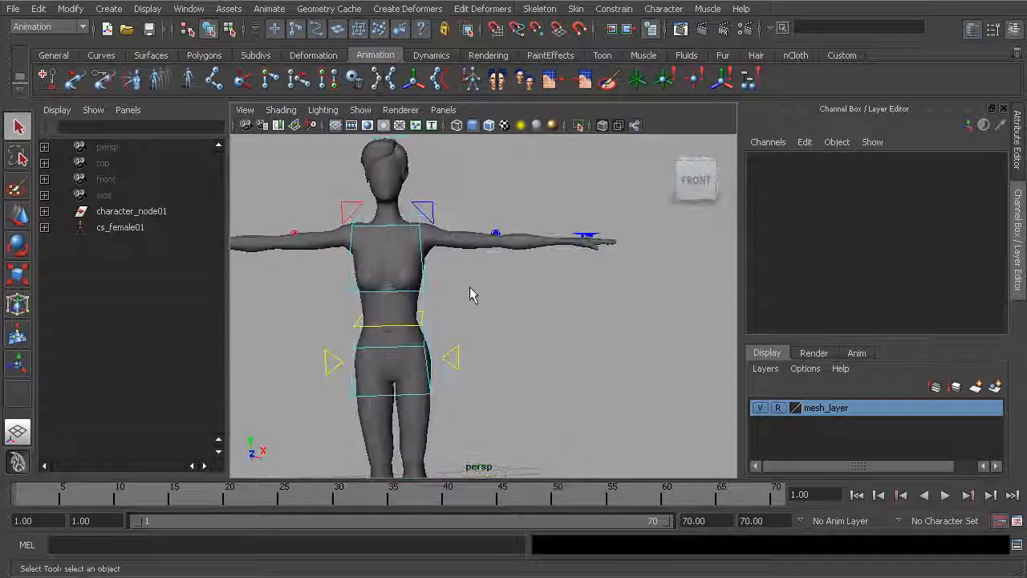
{"action": "left_click", "coordinate": [426, 288]}
{"action": "middle_click_drag", "start_coordinate": [426, 289], "coordinate": [541, 305], "text": "alt"}
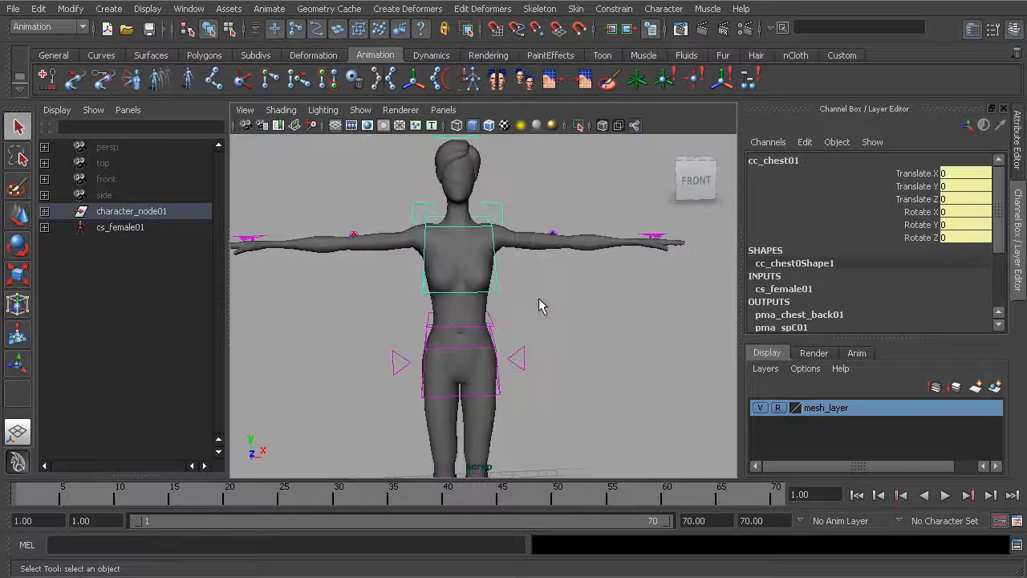
{"action": "key", "text": "e"}
{"action": "left_click_drag", "start_coordinate": [465, 279], "coordinate": [457, 298]}
{"action": "key", "text": "ctrl+z"}
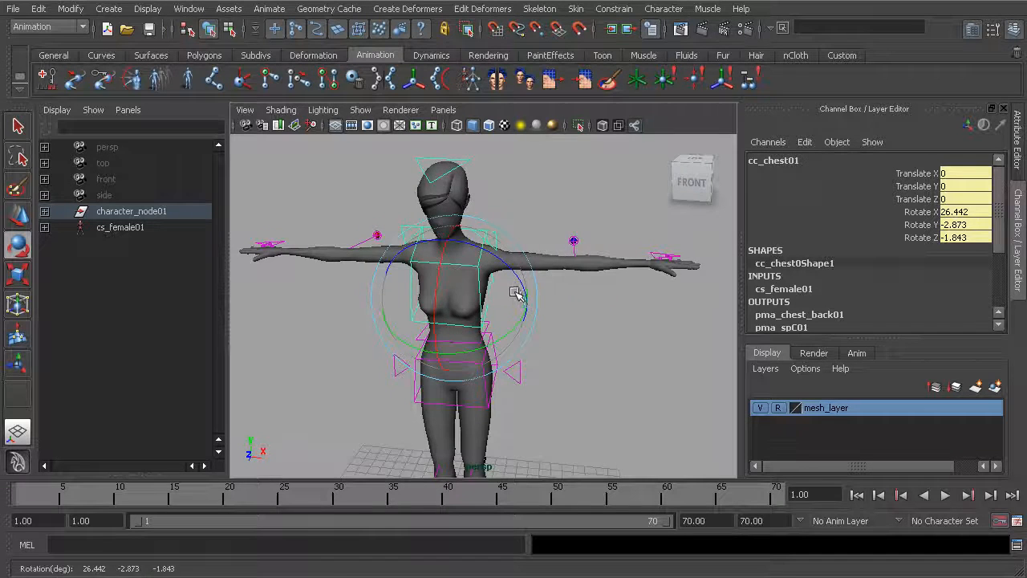
{"action": "left_click_drag", "start_coordinate": [484, 277], "coordinate": [510, 311]}
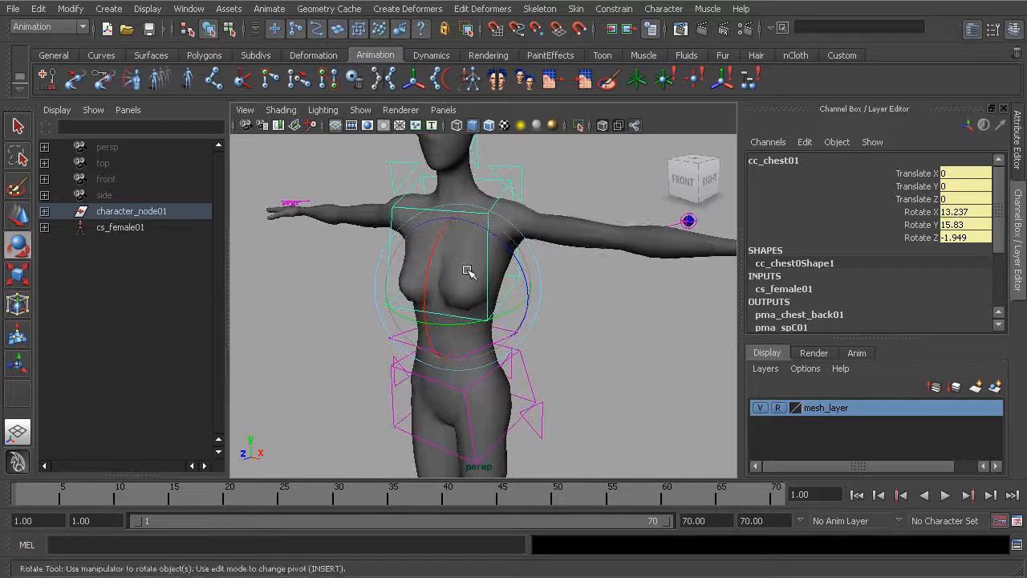
{"action": "left_click_drag", "start_coordinate": [501, 254], "coordinate": [428, 306]}
{"action": "left_click_drag", "start_coordinate": [428, 306], "coordinate": [467, 292], "text": "alt"}
{"action": "middle_click_drag", "start_coordinate": [524, 347], "coordinate": [556, 300], "text": "alt"}
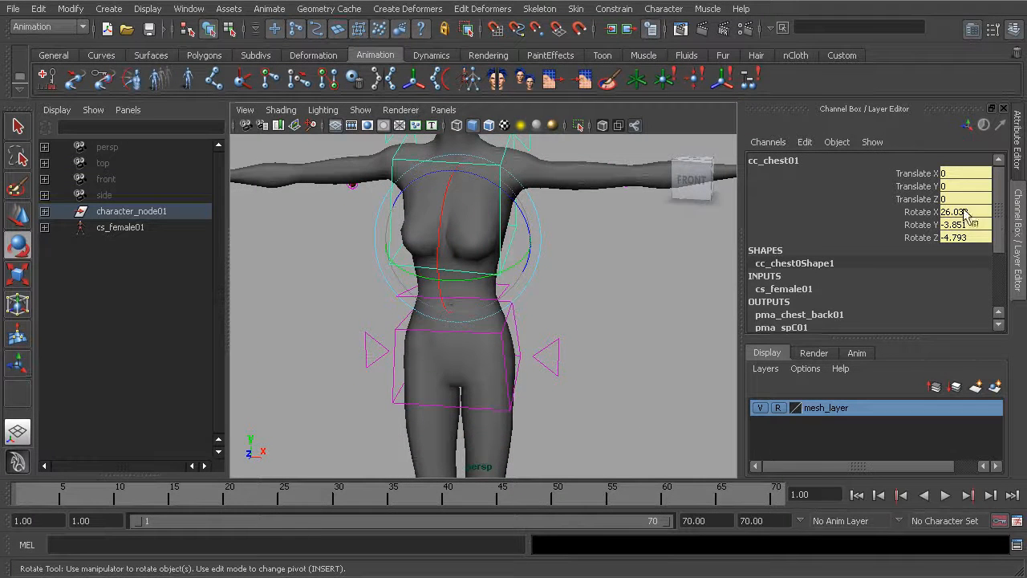
- Reset the chest control's X, Y and Z rotations to 0
{"action": "left_click_drag", "start_coordinate": [965, 213], "coordinate": [965, 237]}
{"action": "type", "text": "0"}
{"action": "key", "text": "Return"}
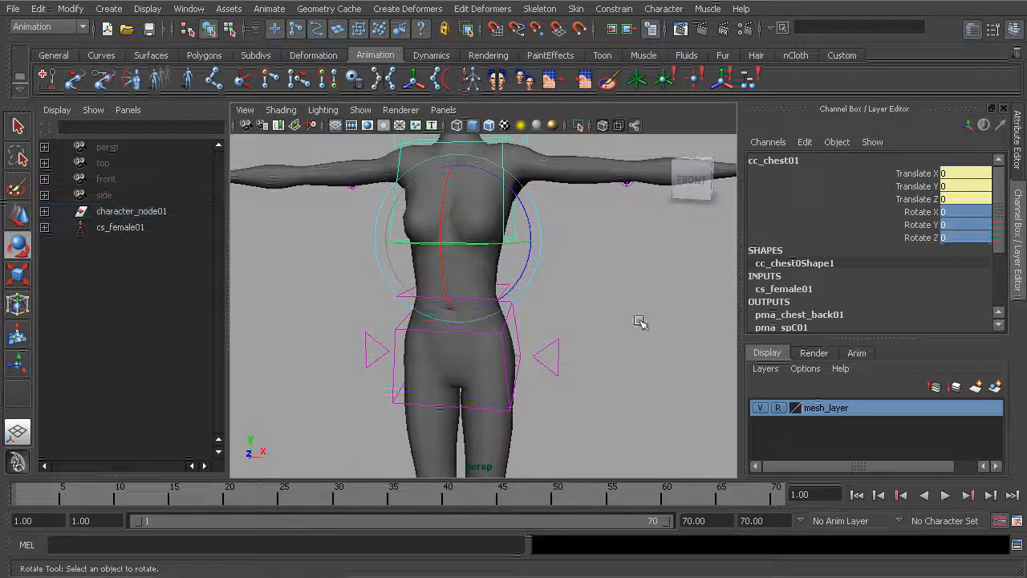
- Try rotating the toe bend control on the character's left foot and undo the rotation
{"action": "left_click", "coordinate": [639, 321]}
{"action": "right_click_drag", "start_coordinate": [626, 324], "coordinate": [477, 351], "text": "alt"}
{"action": "middle_click_drag", "start_coordinate": [535, 392], "coordinate": [535, 311], "text": "alt"}
{"action": "middle_click_drag", "start_coordinate": [496, 369], "coordinate": [494, 289], "text": "alt"}
{"action": "left_click_drag", "start_coordinate": [517, 288], "coordinate": [390, 324], "text": "alt"}
{"action": "right_click_drag", "start_coordinate": [402, 345], "coordinate": [551, 404], "text": "alt"}
{"action": "left_click_drag", "start_coordinate": [529, 385], "coordinate": [473, 373], "text": "alt"}
{"action": "middle_click_drag", "start_coordinate": [461, 371], "coordinate": [452, 285], "text": "alt"}
{"action": "right_click_drag", "start_coordinate": [452, 286], "coordinate": [449, 346], "text": "alt"}
{"action": "left_click_drag", "start_coordinate": [449, 345], "coordinate": [545, 357], "text": "alt"}
{"action": "middle_click_drag", "start_coordinate": [451, 367], "coordinate": [524, 365], "text": "alt"}
{"action": "left_click", "coordinate": [507, 353]}
{"action": "left_click_drag", "start_coordinate": [482, 363], "coordinate": [459, 367]}
{"action": "key", "text": "ctrl+z"}
- Try rotating the toe bend control on the character's right foot and undo the rotation
{"action": "left_click", "coordinate": [373, 342]}
{"action": "left_click_drag", "start_coordinate": [363, 360], "coordinate": [347, 332]}
{"action": "key", "text": "ctrl+z"}
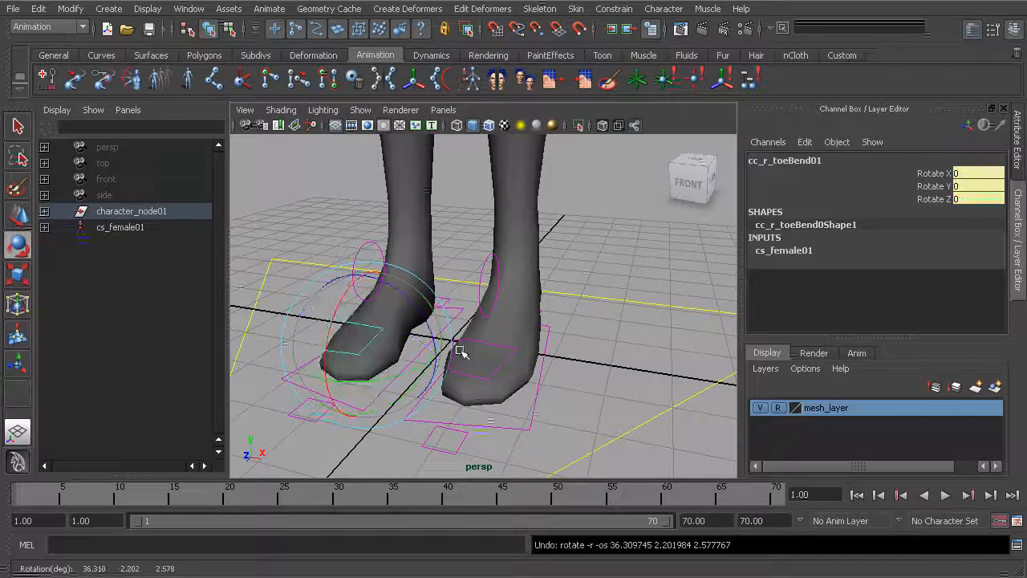
- Rotate the left toe bend control freely and about its X axis to test how the toes deform
{"action": "left_click_drag", "start_coordinate": [458, 348], "coordinate": [480, 366], "text": "alt"}
{"action": "left_click_drag", "start_coordinate": [452, 401], "coordinate": [434, 352]}
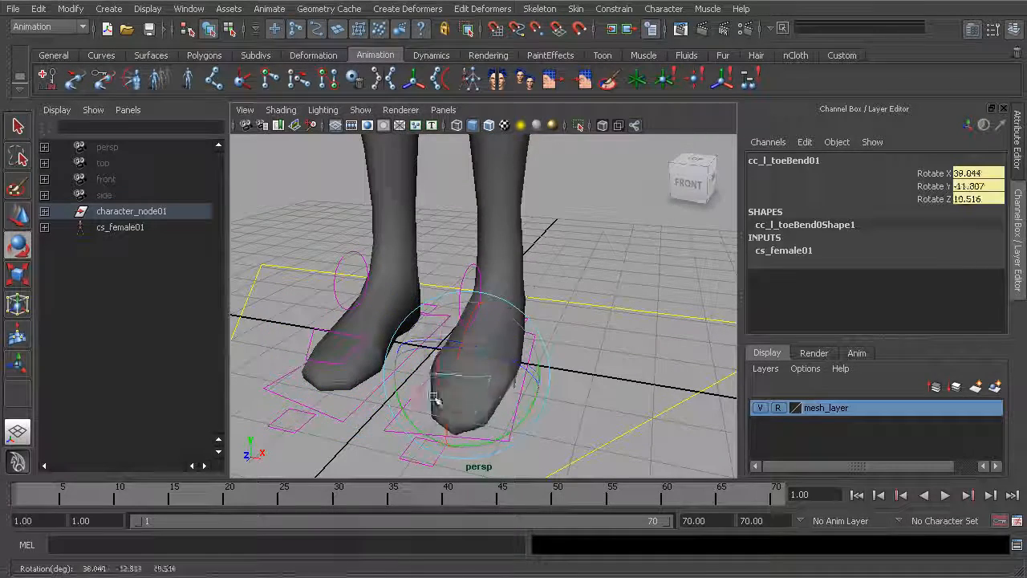
{"action": "left_click_drag", "start_coordinate": [513, 361], "coordinate": [470, 372], "text": "alt"}
{"action": "left_click_drag", "start_coordinate": [466, 426], "coordinate": [479, 376]}
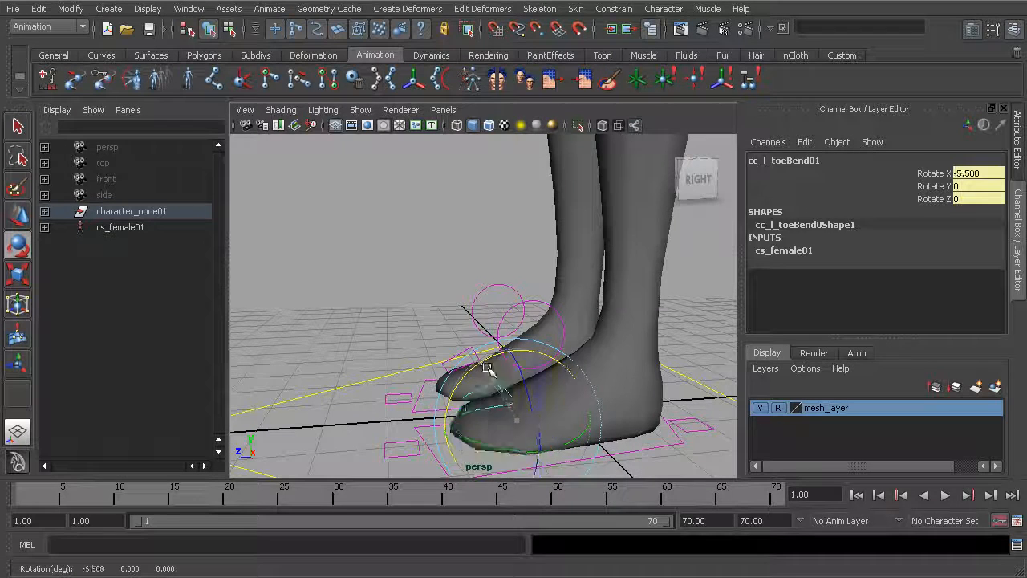
- Rotate the right toe bend control once more and undo the rotation
{"action": "left_click", "coordinate": [430, 362]}
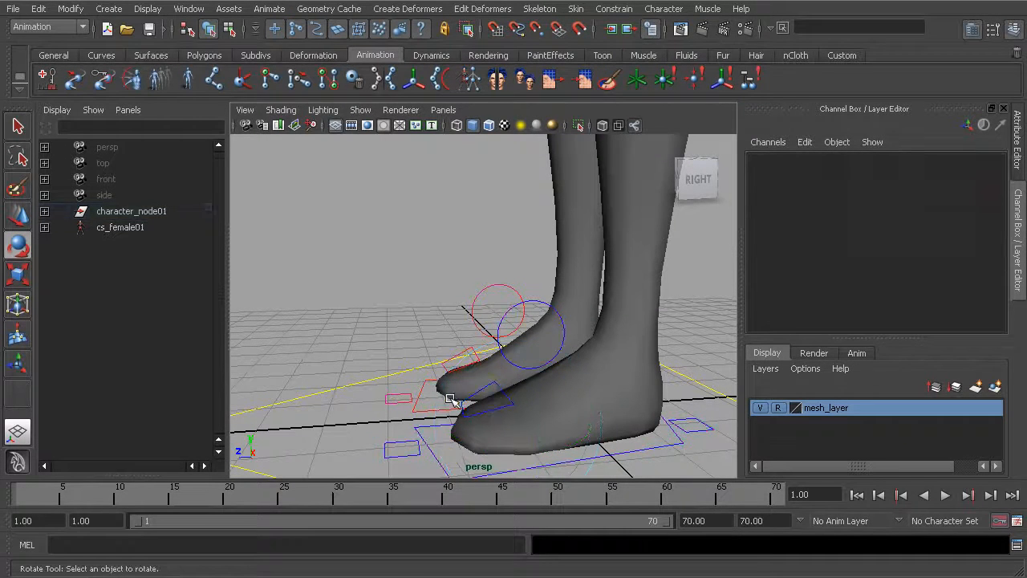
{"action": "left_click", "coordinate": [471, 367]}
{"action": "left_click_drag", "start_coordinate": [472, 367], "coordinate": [386, 383], "text": "alt"}
{"action": "key", "text": "ctrl+z"}
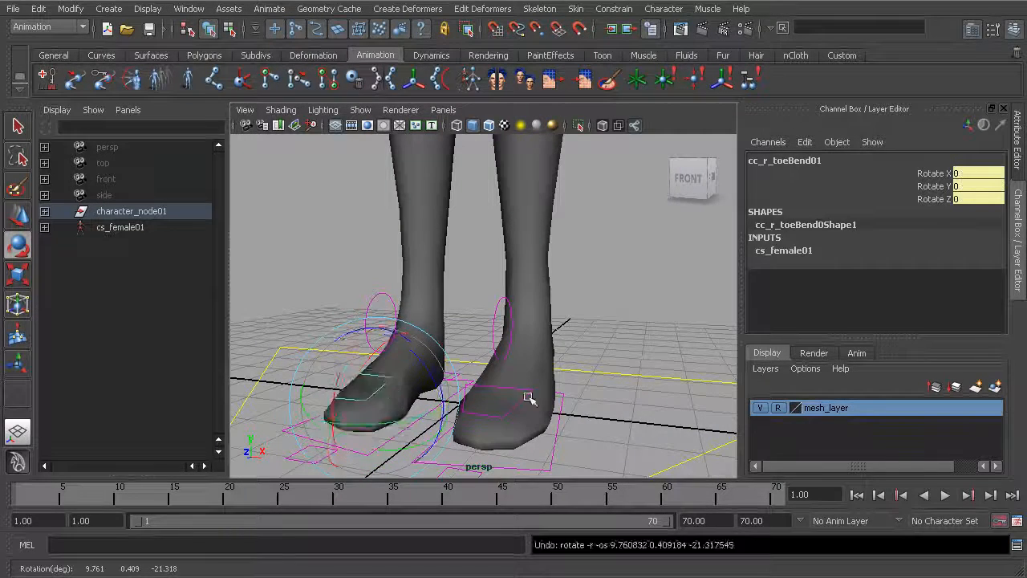
- Try rotating the hip control about its Y axis and undo the rotation
{"action": "scroll", "coordinate": [481, 277], "scroll_direction": "down", "scroll_amount": 5}
{"action": "scroll", "coordinate": [450, 347], "scroll_direction": "down", "scroll_amount": 3}
{"action": "middle_click_drag", "start_coordinate": [479, 270], "coordinate": [479, 422], "text": "alt"}
{"action": "middle_click_drag", "start_coordinate": [509, 339], "coordinate": [510, 391], "text": "alt"}
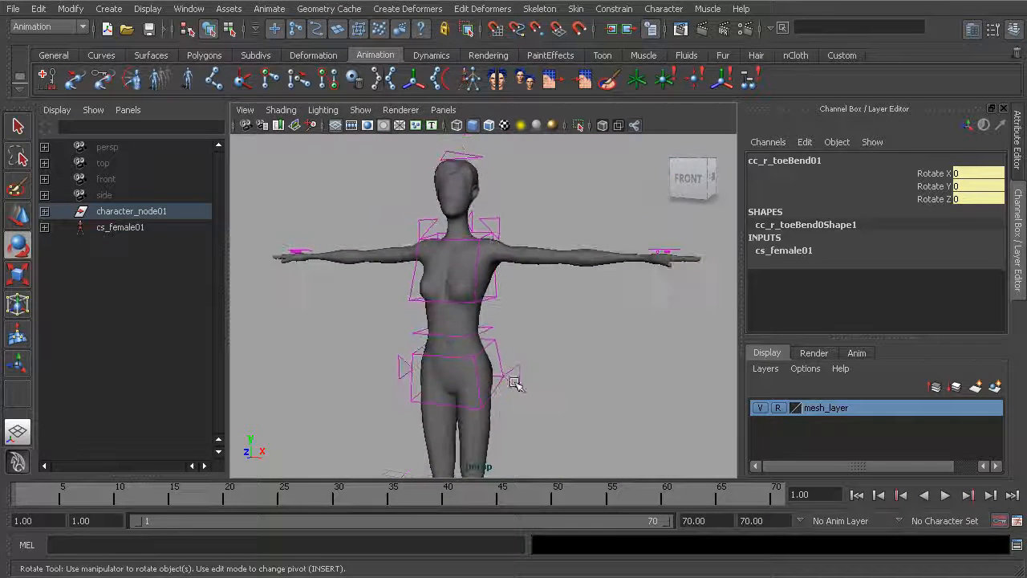
{"action": "left_click", "coordinate": [511, 383]}
{"action": "right_click_drag", "start_coordinate": [491, 376], "coordinate": [530, 399], "text": "alt"}
{"action": "middle_click_drag", "start_coordinate": [530, 398], "coordinate": [544, 338], "text": "alt"}
{"action": "left_click_drag", "start_coordinate": [427, 362], "coordinate": [475, 365], "text": "alt"}
{"action": "left_click_drag", "start_coordinate": [490, 378], "coordinate": [504, 378]}
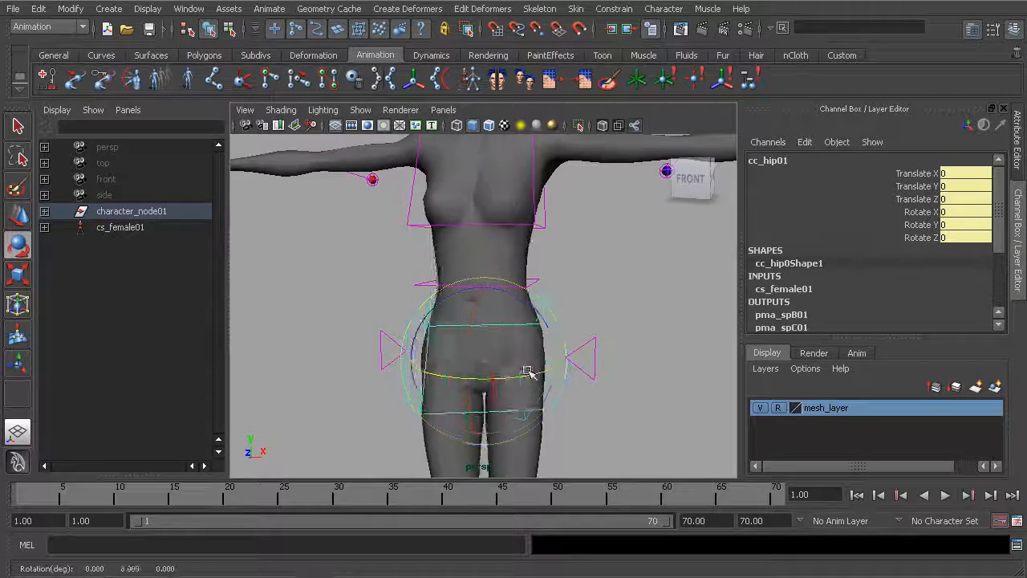
{"action": "key", "text": "ctrl+z"}
- Twist and bend the chest control in several directions to about X 16, Y -43, Z 2 degrees
{"action": "middle_click_drag", "start_coordinate": [551, 292], "coordinate": [579, 364], "text": "alt"}
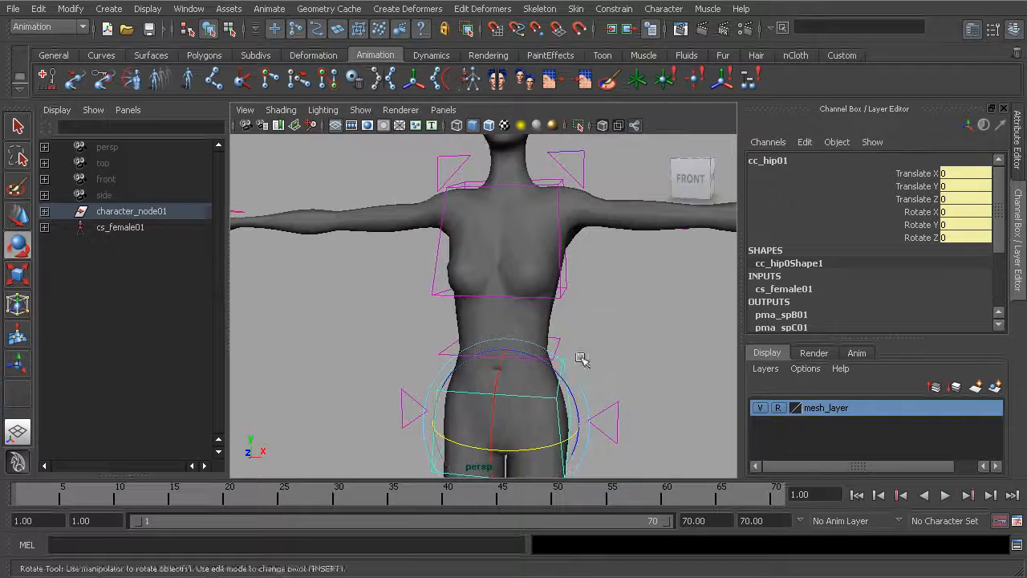
{"action": "left_click", "coordinate": [568, 287]}
{"action": "left_click", "coordinate": [550, 292]}
{"action": "left_click_drag", "start_coordinate": [562, 280], "coordinate": [578, 321]}
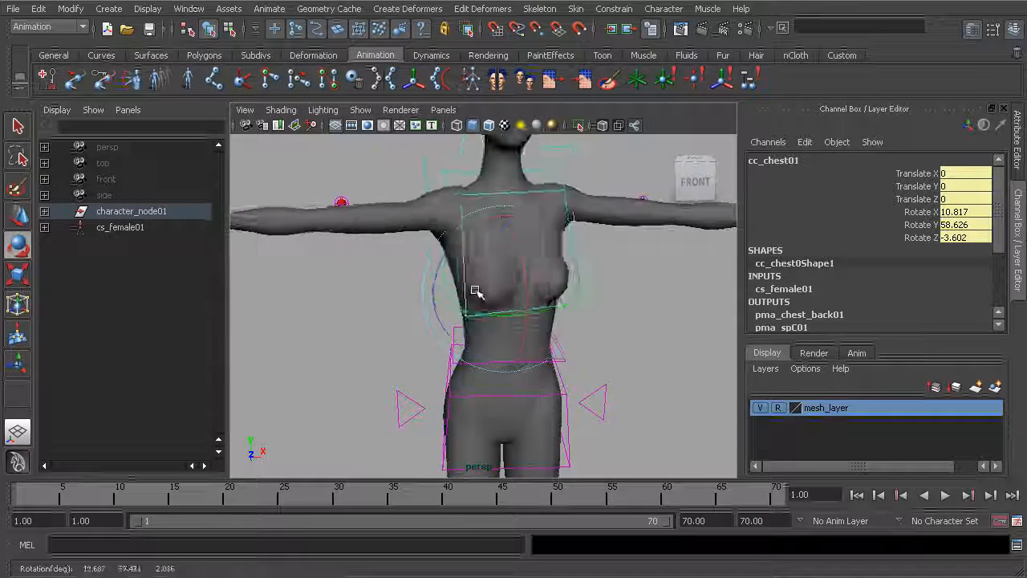
{"action": "left_click_drag", "start_coordinate": [528, 298], "coordinate": [481, 314]}
{"action": "mouse_move", "coordinate": [482, 313]}
{"action": "left_mouse_down", "text": "alt"}
{"action": "mouse_move", "coordinate": [575, 313]}
{"action": "mouse_move", "coordinate": [487, 314]}
{"action": "left_mouse_up", "text": "alt"}
{"action": "right_click_drag", "start_coordinate": [487, 314], "coordinate": [506, 310], "text": "alt"}
{"action": "left_click_drag", "start_coordinate": [506, 310], "coordinate": [567, 303], "text": "alt"}
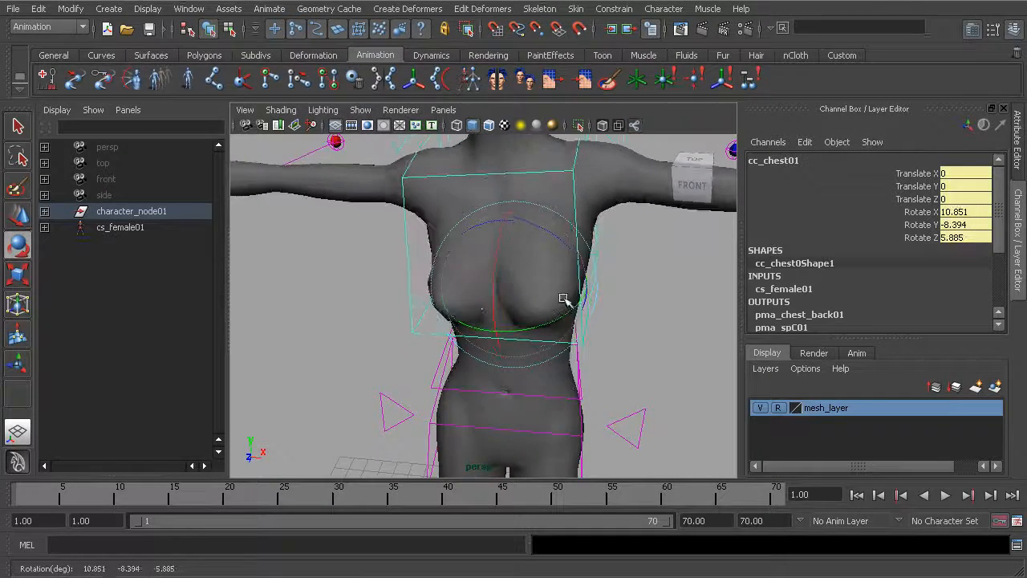
{"action": "left_click_drag", "start_coordinate": [475, 297], "coordinate": [561, 303]}
{"action": "left_click_drag", "start_coordinate": [488, 284], "coordinate": [566, 316]}
{"action": "left_click_drag", "start_coordinate": [455, 309], "coordinate": [523, 336], "text": "alt"}
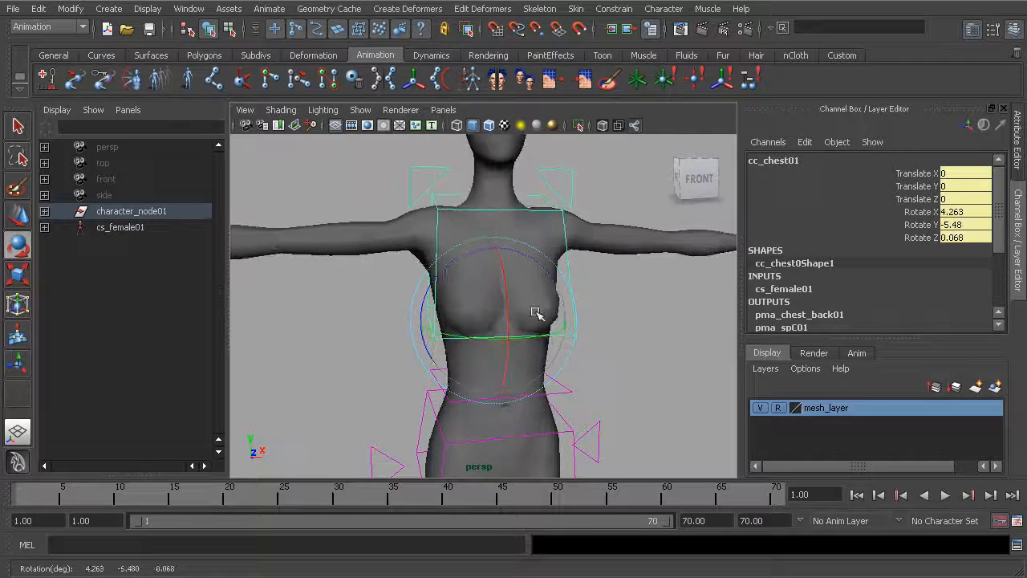
{"action": "left_click_drag", "start_coordinate": [466, 331], "coordinate": [573, 348]}
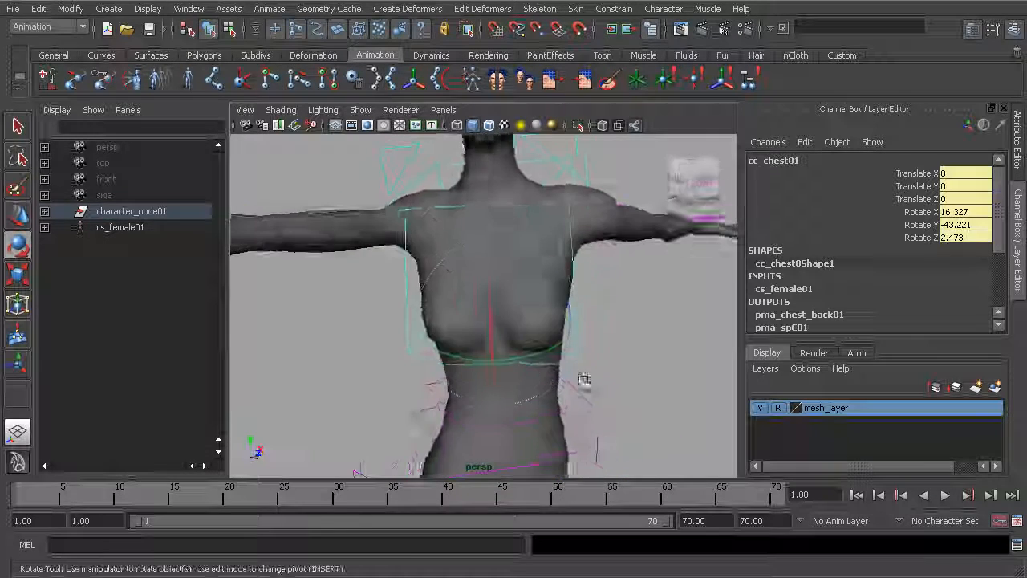
- Rotate the hip control to test the lower torso deformation
{"action": "middle_click_drag", "start_coordinate": [581, 408], "coordinate": [585, 346], "text": "alt"}
{"action": "left_click", "coordinate": [589, 399]}
{"action": "middle_click_drag", "start_coordinate": [605, 430], "coordinate": [582, 345], "text": "alt"}
{"action": "left_click_drag", "start_coordinate": [582, 344], "coordinate": [530, 348]}
{"action": "middle_click_drag", "start_coordinate": [530, 287], "coordinate": [522, 375], "text": "alt"}
{"action": "scroll", "coordinate": [518, 349], "scroll_direction": "down", "scroll_amount": 3}
- Adjust the chest control's rotation to about X 13, Y -44, Z 2 degrees
{"action": "left_click", "coordinate": [543, 273]}
{"action": "middle_click_drag", "start_coordinate": [515, 284], "coordinate": [519, 317], "text": "alt"}
{"action": "scroll", "coordinate": [505, 311], "scroll_direction": "up", "scroll_amount": 3}
{"action": "mouse_move", "coordinate": [488, 305]}
{"action": "left_mouse_down"}
{"action": "mouse_move", "coordinate": [542, 298]}
{"action": "mouse_move", "coordinate": [523, 317]}
{"action": "mouse_move", "coordinate": [488, 321]}
{"action": "left_mouse_up"}
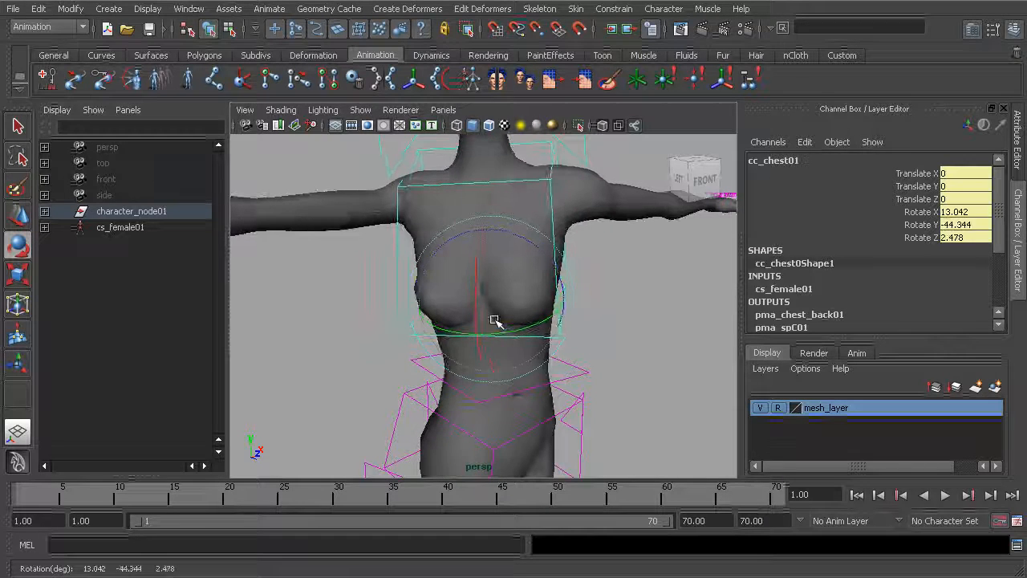
- Display the skeleton joints in the perspective viewport and clear the selection to view the spine chain
{"action": "left_click", "coordinate": [360, 112]}
{"action": "left_click", "coordinate": [378, 288]}
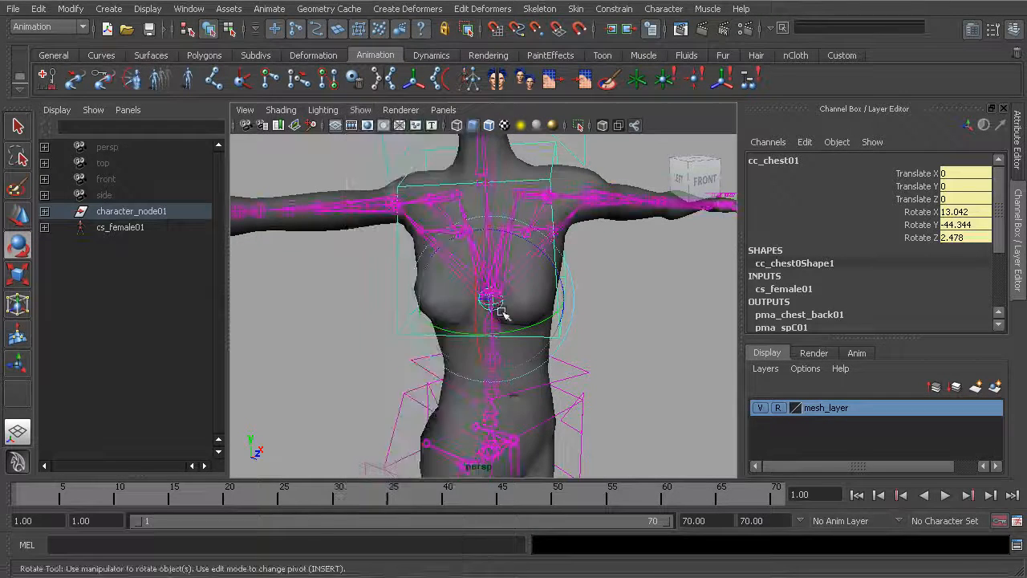
{"action": "left_click_drag", "start_coordinate": [429, 297], "coordinate": [535, 318], "text": "alt"}
{"action": "left_click", "coordinate": [649, 347]}
{"action": "left_click_drag", "start_coordinate": [649, 347], "coordinate": [532, 305], "text": "alt"}
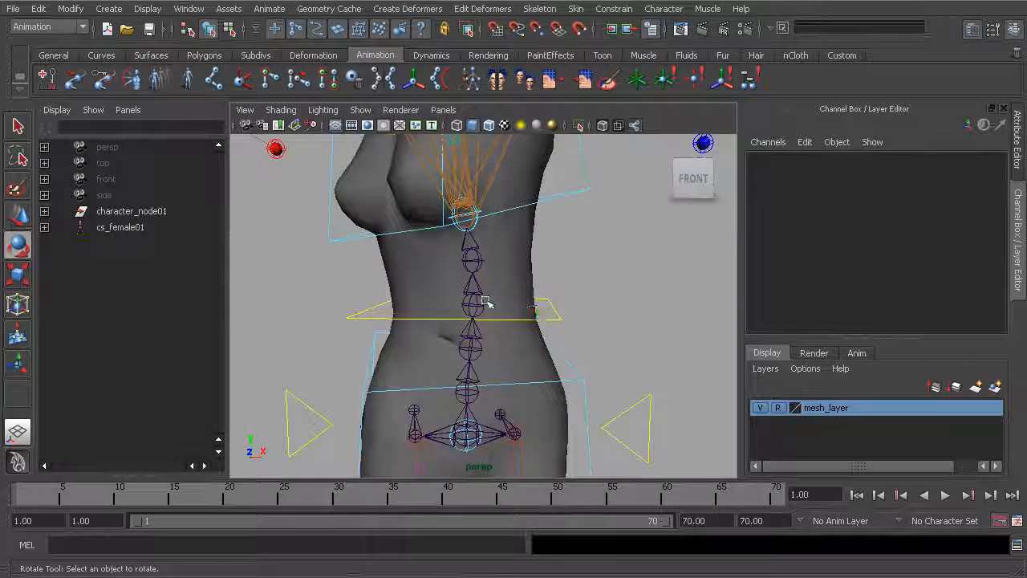
- Select the spine joint bn_spC01 and show its settings in the Attribute Editor
{"action": "left_click", "coordinate": [525, 310]}
{"action": "key", "text": "ctrl+a"}
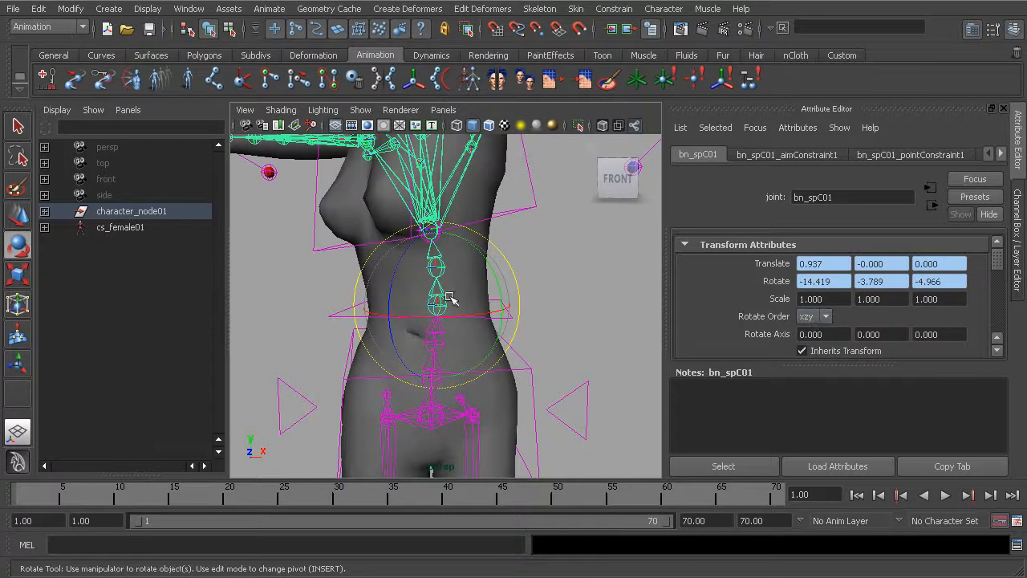
{"action": "left_click_drag", "start_coordinate": [461, 255], "coordinate": [489, 313], "text": "alt"}
- Select the COG control at the waist and rotate the whole upper body with it
{"action": "left_click", "coordinate": [535, 360]}
{"action": "left_click", "coordinate": [520, 378]}
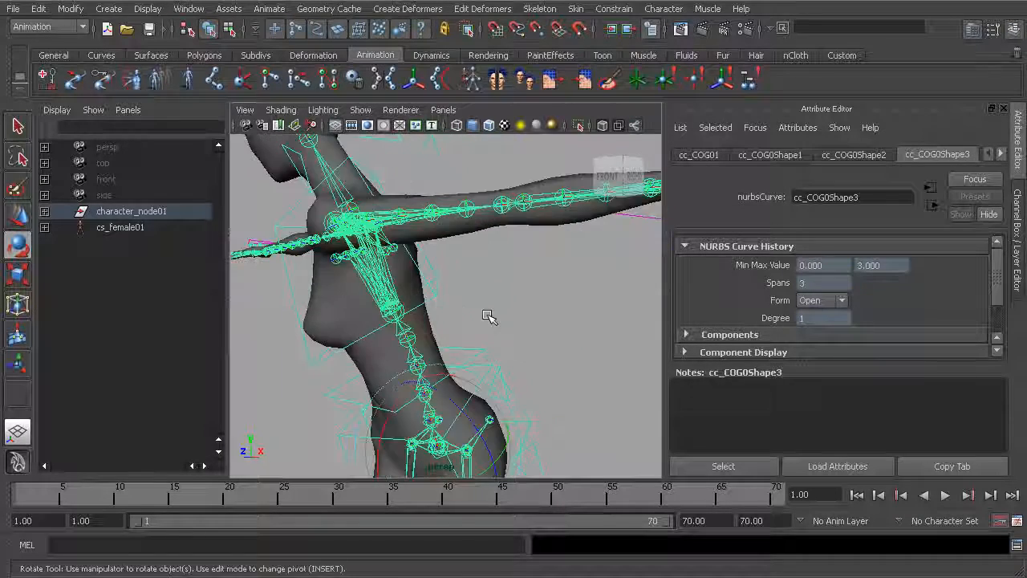
{"action": "left_click", "coordinate": [479, 334]}
{"action": "right_click_drag", "start_coordinate": [478, 335], "coordinate": [474, 331], "text": "alt"}
- Select the back control and bend the upper body forward about X to about 46 degrees
{"action": "left_click", "coordinate": [490, 358]}
{"action": "left_click_drag", "start_coordinate": [516, 366], "coordinate": [440, 354]}
{"action": "left_click", "coordinate": [492, 353]}
{"action": "left_click", "coordinate": [481, 334]}
{"action": "left_click", "coordinate": [491, 348]}
{"action": "left_click", "coordinate": [489, 336]}
{"action": "left_click_drag", "start_coordinate": [375, 331], "coordinate": [492, 332], "text": "alt"}
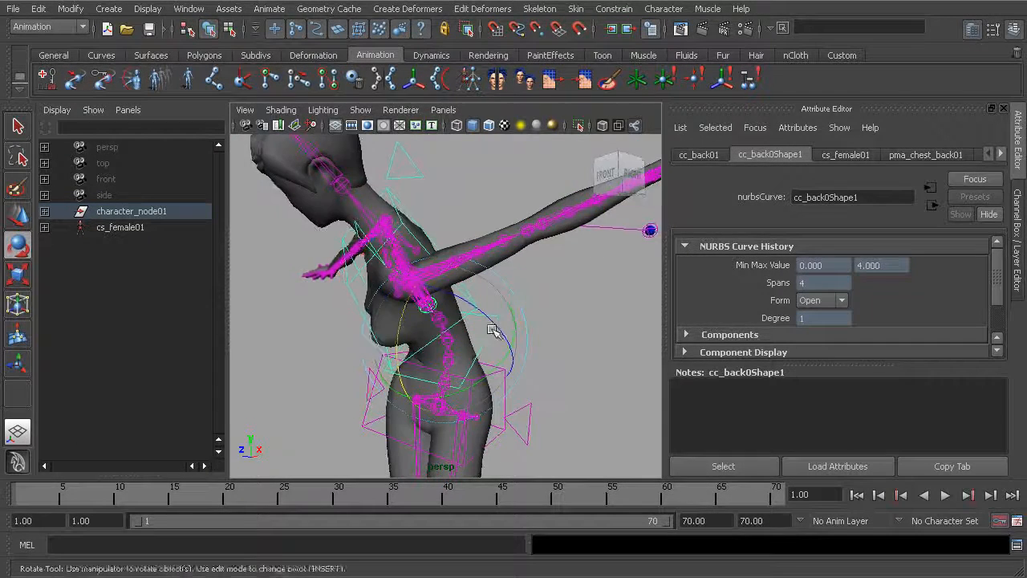
- Select the hip control and reset its X, Y and Z rotations to 0 in the Channel Box
{"action": "key", "text": "q"}
{"action": "left_click", "coordinate": [505, 373]}
{"action": "scroll", "coordinate": [494, 366], "scroll_direction": "down", "scroll_amount": 3}
{"action": "left_click_drag", "start_coordinate": [493, 367], "coordinate": [504, 355], "text": "alt"}
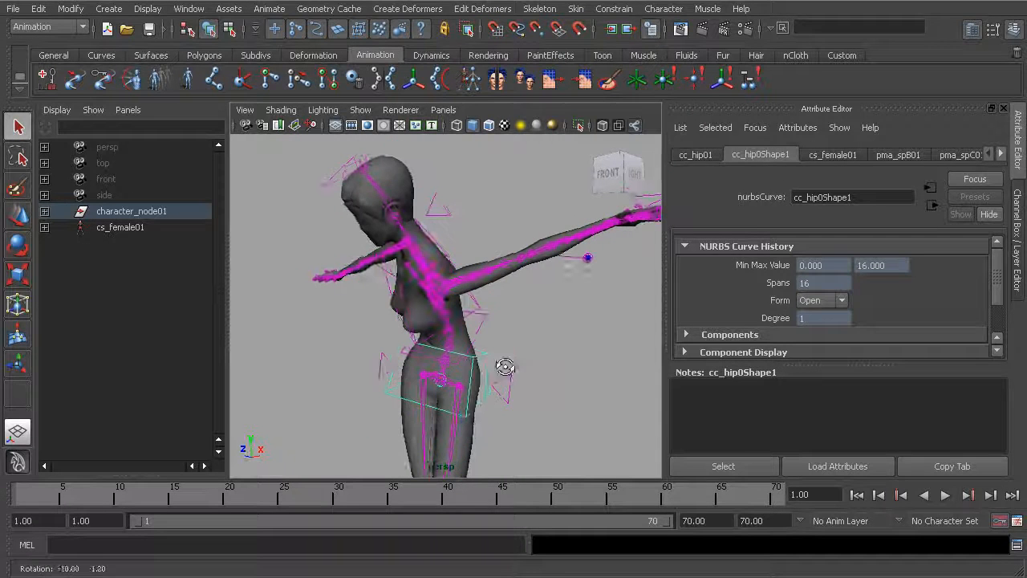
{"action": "key", "text": "ctrl+a"}
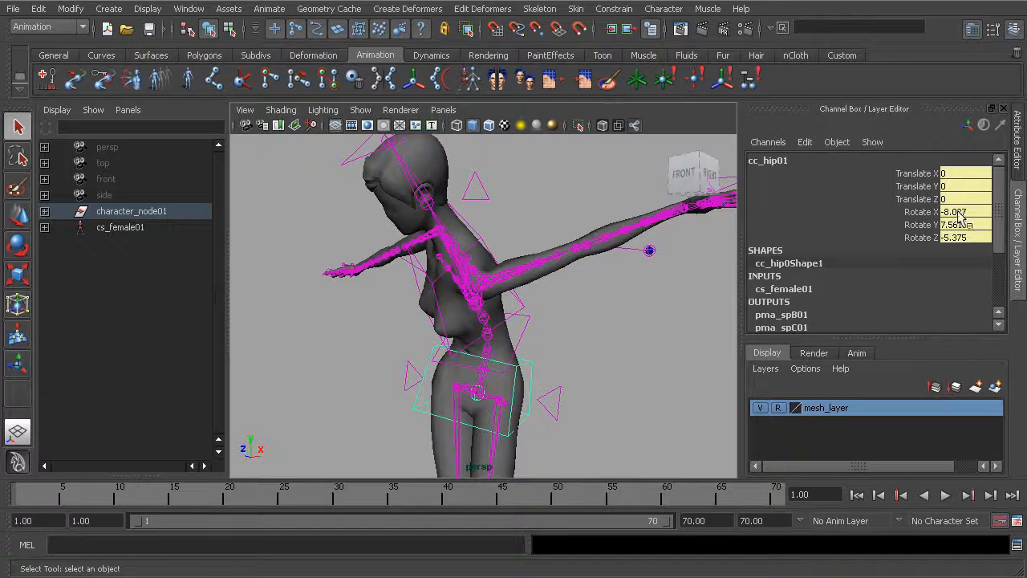
{"action": "left_click_drag", "start_coordinate": [960, 214], "coordinate": [963, 237]}
{"action": "type", "text": "0"}
{"action": "key", "text": "Return"}
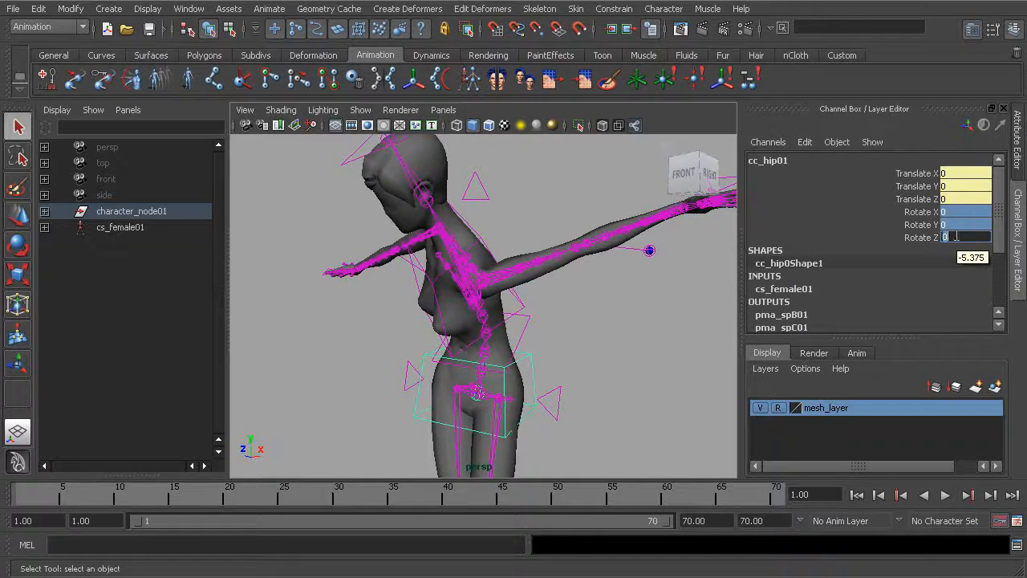
- Select the back control and set its Rotate X to 0
{"action": "left_click", "coordinate": [530, 335]}
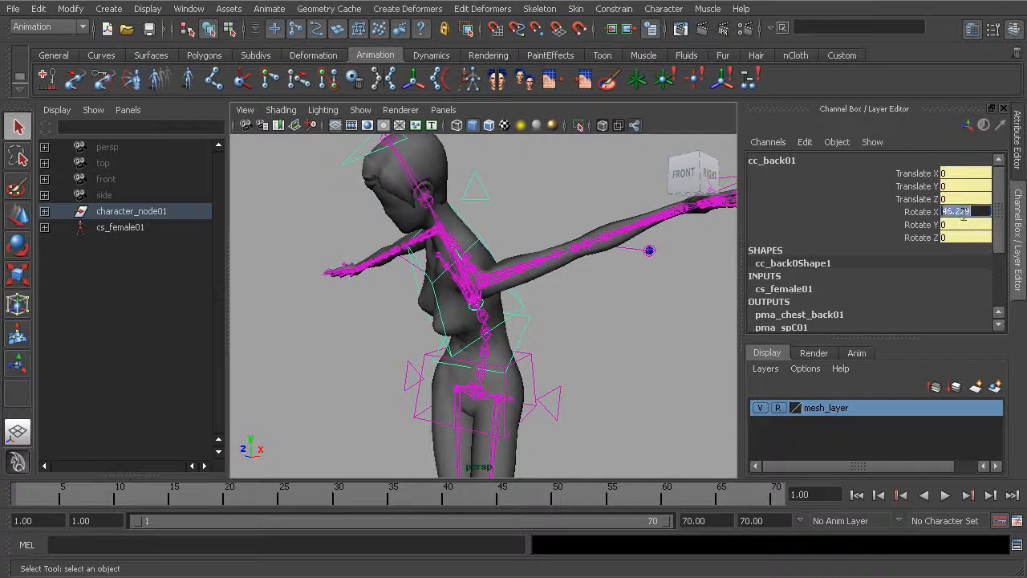
{"action": "type", "text": "0"}
{"action": "key", "text": "Return"}
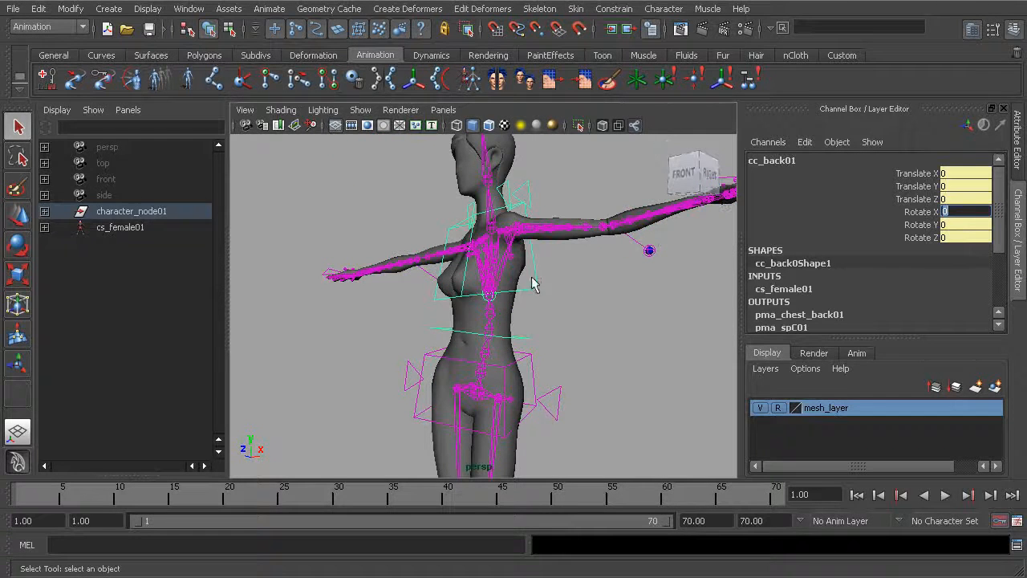
- Select the chest control and set its X, Y and Z rotations to 0
{"action": "left_click", "coordinate": [533, 283]}
{"action": "left_click_drag", "start_coordinate": [963, 214], "coordinate": [963, 237]}
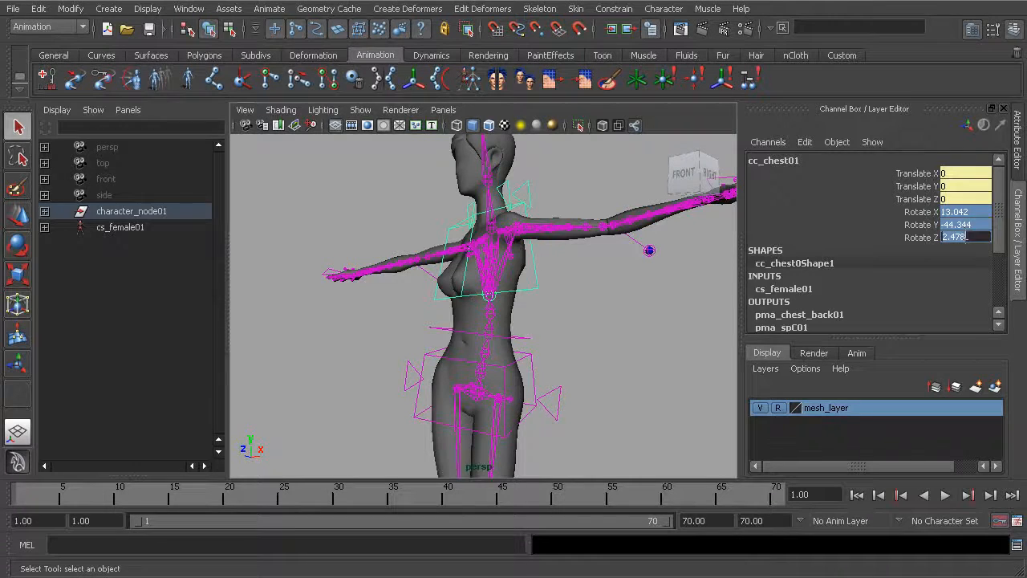
{"action": "type", "text": "0"}
{"action": "key", "text": "Return"}
- Select the COG control and set its X, Y and Z rotations to 0
{"action": "middle_click_drag", "start_coordinate": [552, 348], "coordinate": [543, 309], "text": "alt"}
{"action": "left_click_drag", "start_coordinate": [543, 310], "coordinate": [568, 318], "text": "alt"}
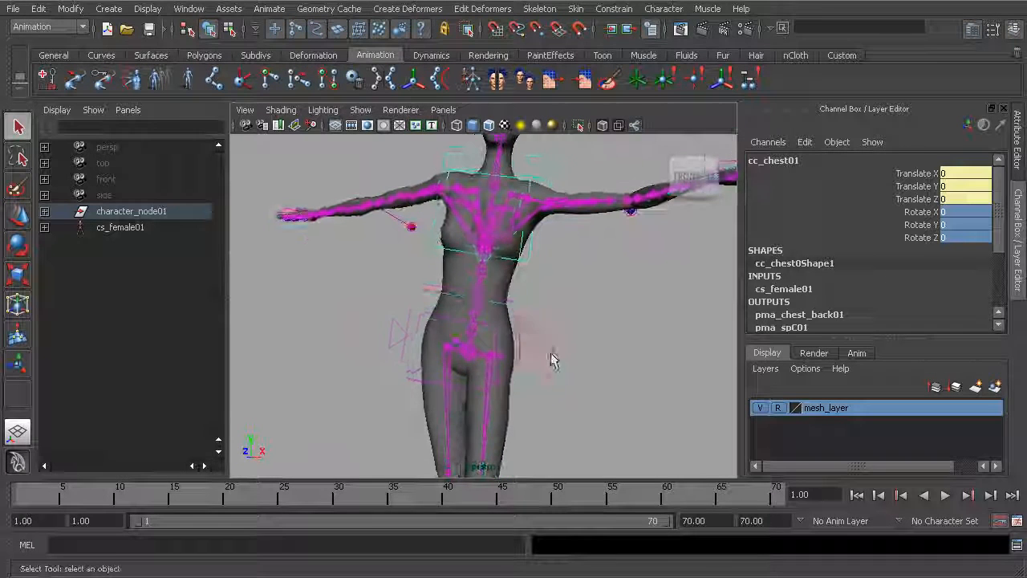
{"action": "left_click", "coordinate": [533, 360]}
{"action": "left_click_drag", "start_coordinate": [959, 211], "coordinate": [965, 247]}
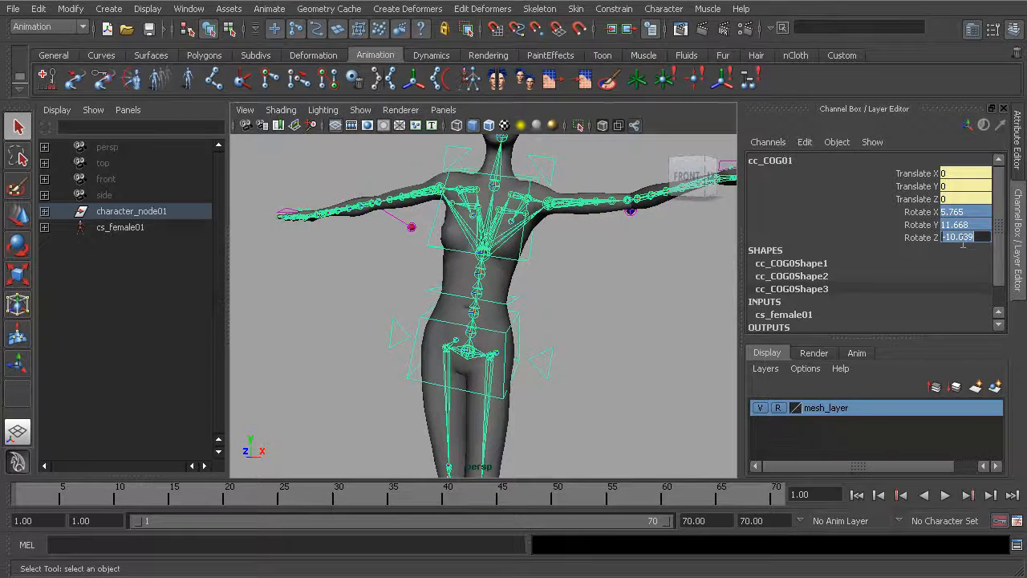
{"action": "type", "text": "0"}
{"action": "key", "text": "Return"}
- Rotate the left arm control at the wrist to about X 18, Y -171, Z -172 degrees to test the forearm twist
{"action": "left_click", "coordinate": [585, 264]}
{"action": "middle_click_drag", "start_coordinate": [585, 264], "coordinate": [460, 340], "text": "alt"}
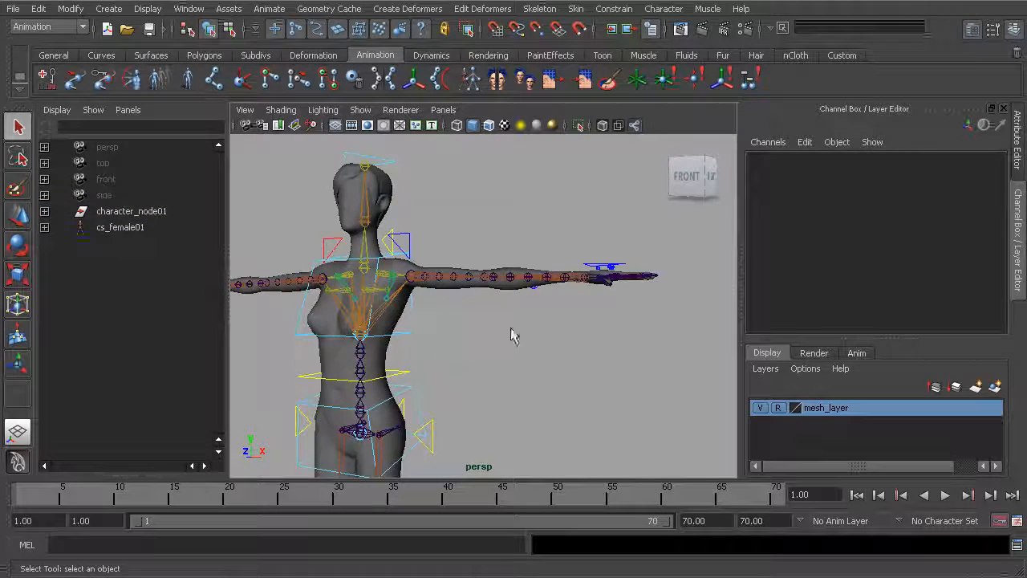
{"action": "left_click_drag", "start_coordinate": [460, 333], "coordinate": [493, 339], "text": "alt"}
{"action": "right_click_drag", "start_coordinate": [493, 339], "coordinate": [561, 351], "text": "alt"}
{"action": "left_click_drag", "start_coordinate": [561, 351], "coordinate": [472, 346], "text": "alt"}
{"action": "left_click", "coordinate": [466, 355]}
{"action": "key", "text": "e"}
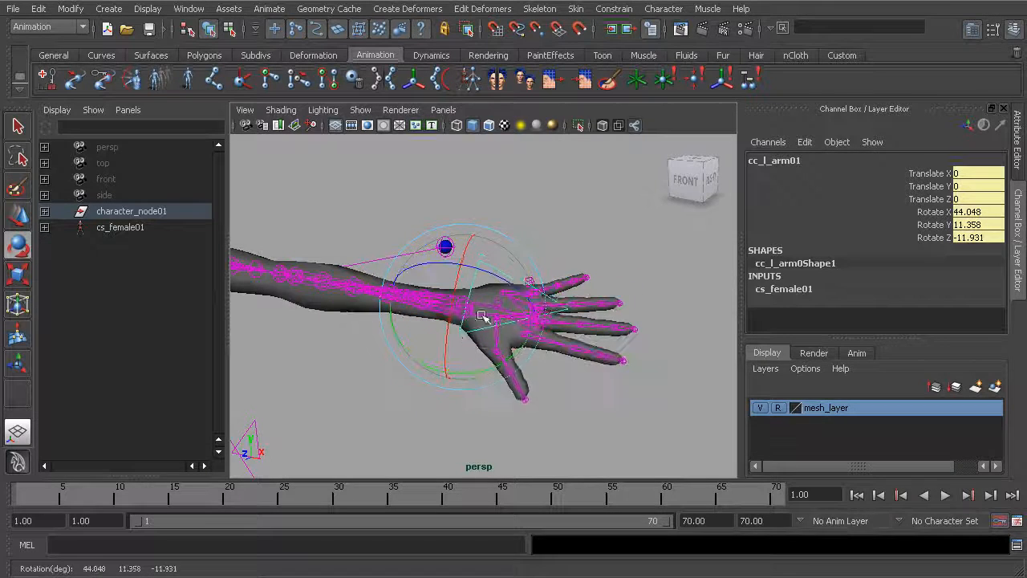
{"action": "left_click_drag", "start_coordinate": [508, 316], "coordinate": [508, 351]}
{"action": "left_click_drag", "start_coordinate": [508, 247], "coordinate": [480, 280]}
{"action": "middle_click_drag", "start_coordinate": [480, 280], "coordinate": [506, 310], "text": "alt"}
{"action": "left_click_drag", "start_coordinate": [506, 310], "coordinate": [532, 341], "text": "alt"}
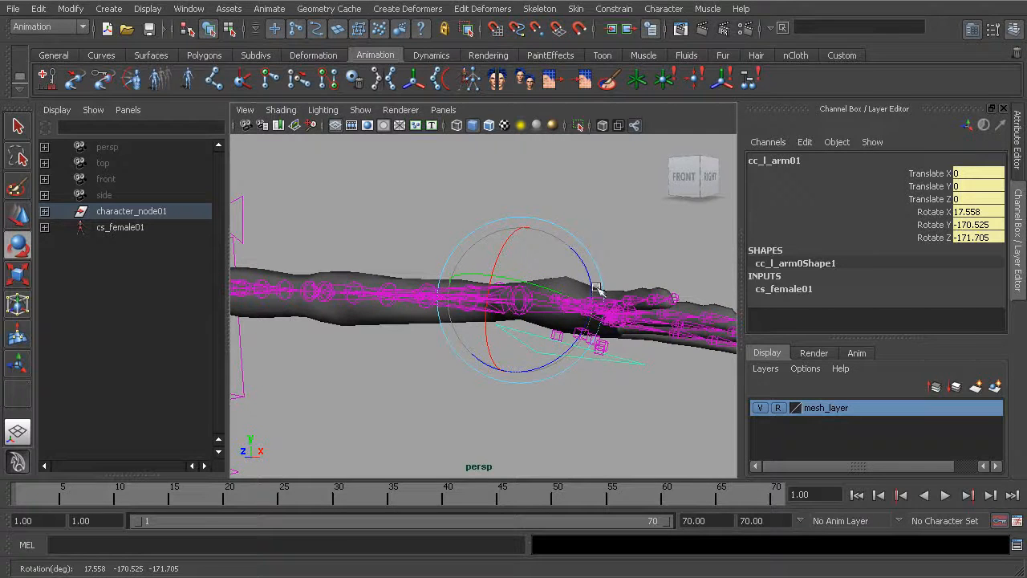
- Rotate the left arm control further to about X 54, Y -371 degrees, and reset its X, Y and Z rotations to 0
{"action": "left_click_drag", "start_coordinate": [507, 290], "coordinate": [523, 277]}
{"action": "left_click_drag", "start_coordinate": [491, 315], "coordinate": [562, 355]}
{"action": "scroll", "coordinate": [553, 330], "scroll_direction": "down", "scroll_amount": 4}
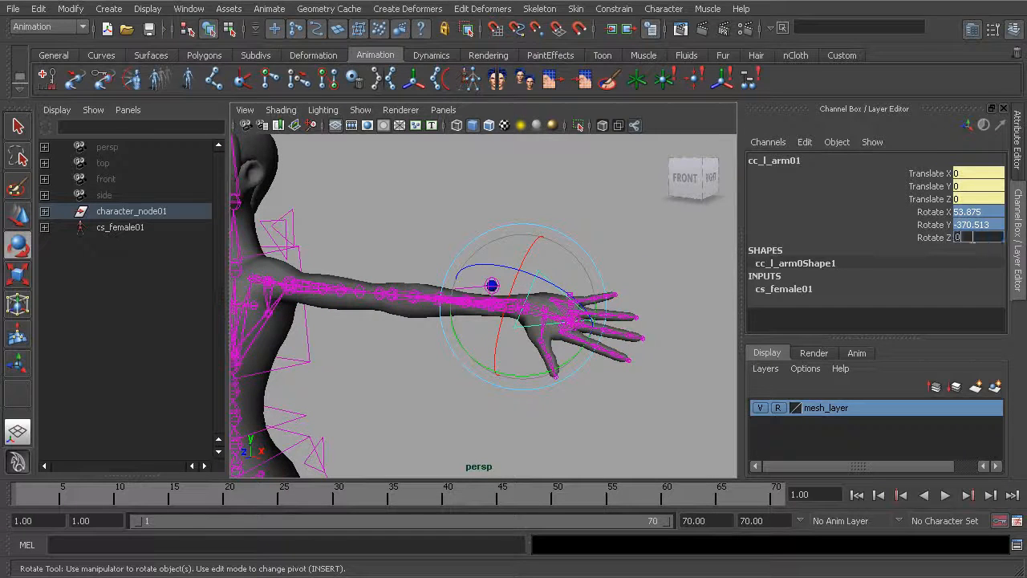
- Select the left shoulder control and its Twist Offset channel
{"action": "left_click_drag", "start_coordinate": [281, 280], "coordinate": [507, 302], "text": "alt"}
{"action": "scroll", "coordinate": [521, 292], "scroll_direction": "up", "scroll_amount": 5}
{"action": "middle_click_drag", "start_coordinate": [521, 295], "coordinate": [547, 289], "text": "alt"}
{"action": "left_click", "coordinate": [484, 215]}
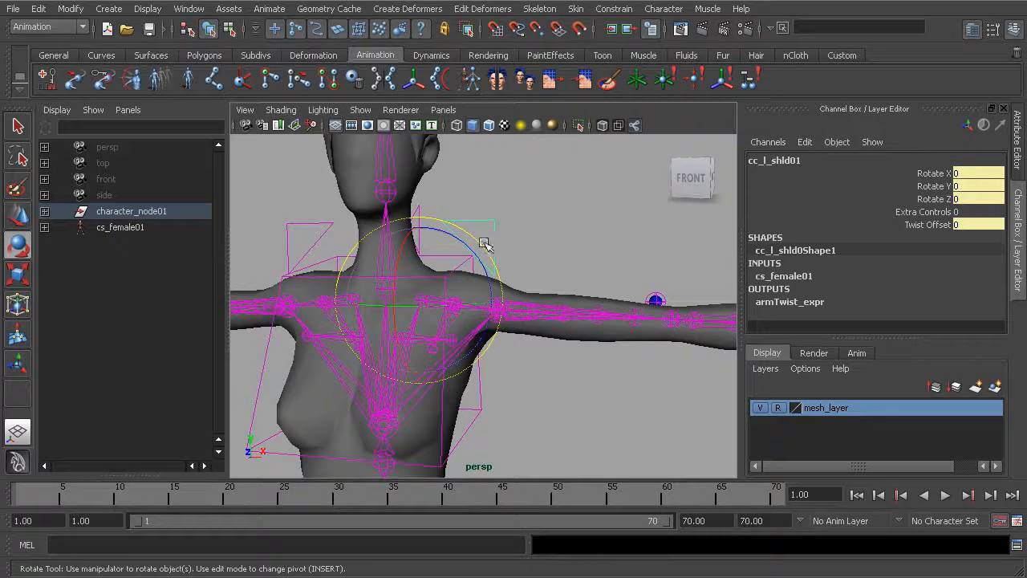
{"action": "left_click", "coordinate": [931, 224]}
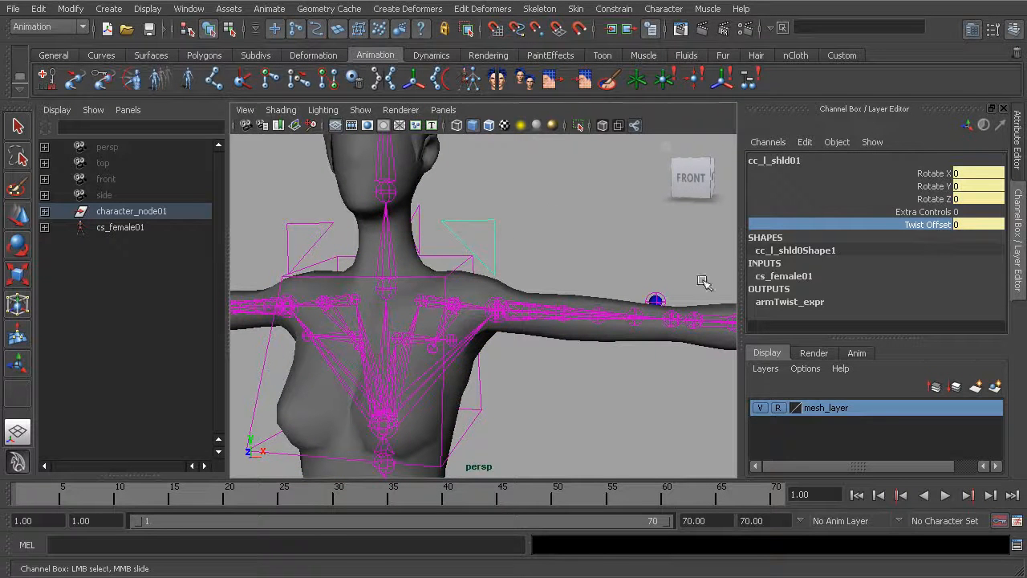
- Rotate the left shoulder control to about X -6, Y -32, Z 13 degrees to test the shoulder deformation
{"action": "scroll", "coordinate": [703, 294], "scroll_direction": "down", "scroll_amount": 5}
{"action": "left_click_drag", "start_coordinate": [538, 257], "coordinate": [551, 311], "text": "alt"}
{"action": "right_click_drag", "start_coordinate": [551, 311], "coordinate": [488, 313], "text": "alt"}
{"action": "left_click_drag", "start_coordinate": [488, 313], "coordinate": [355, 309], "text": "alt"}
{"action": "right_click_drag", "start_coordinate": [355, 309], "coordinate": [612, 353], "text": "alt"}
{"action": "left_click_drag", "start_coordinate": [612, 353], "coordinate": [410, 337], "text": "alt"}
{"action": "right_click_drag", "start_coordinate": [410, 337], "coordinate": [531, 327], "text": "alt"}
{"action": "left_click_drag", "start_coordinate": [530, 327], "coordinate": [509, 314], "text": "alt"}
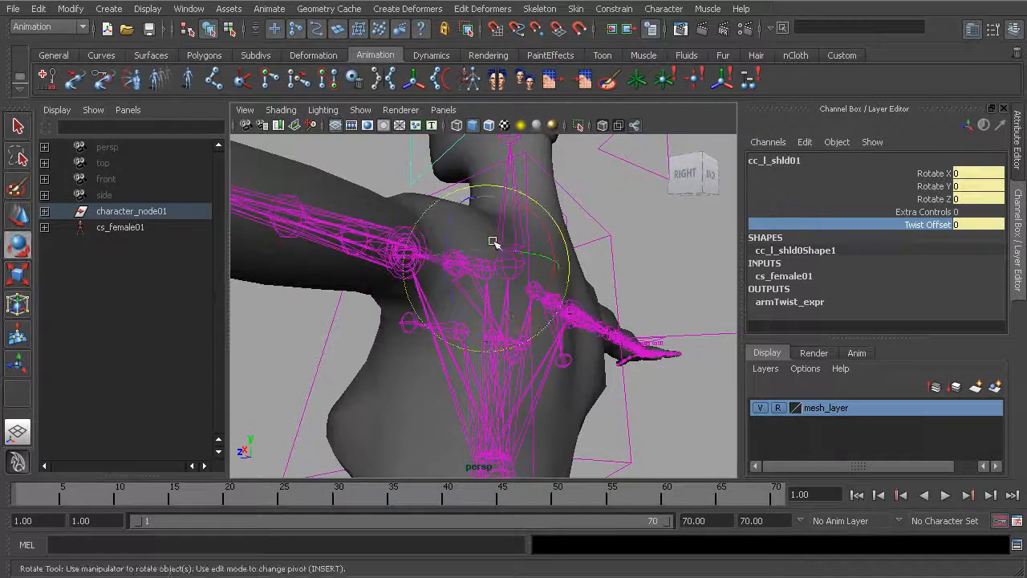
{"action": "left_click_drag", "start_coordinate": [499, 244], "coordinate": [511, 284], "text": "alt"}
{"action": "left_click_drag", "start_coordinate": [511, 221], "coordinate": [446, 247]}
{"action": "left_click_drag", "start_coordinate": [446, 247], "coordinate": [468, 286], "text": "alt"}
{"action": "left_click_drag", "start_coordinate": [534, 195], "coordinate": [537, 284]}
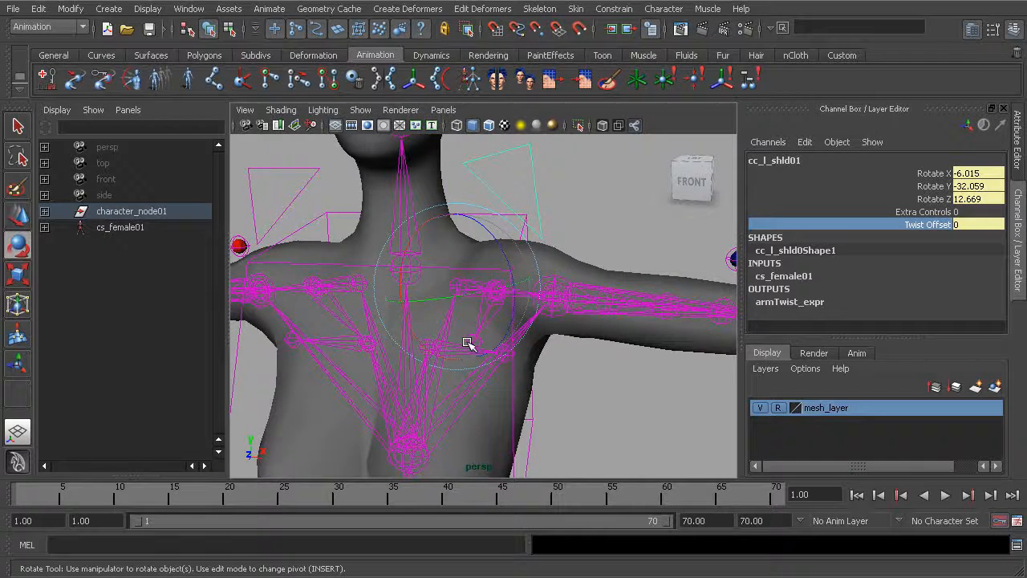
- Return the left shoulder control to neutral by setting its X, Y and Z rotations to 0, and clear the selection
{"action": "left_click_drag", "start_coordinate": [463, 344], "coordinate": [482, 333], "text": "alt"}
{"action": "left_click_drag", "start_coordinate": [479, 268], "coordinate": [538, 296]}
{"action": "scroll", "coordinate": [538, 295], "scroll_direction": "down", "scroll_amount": 3}
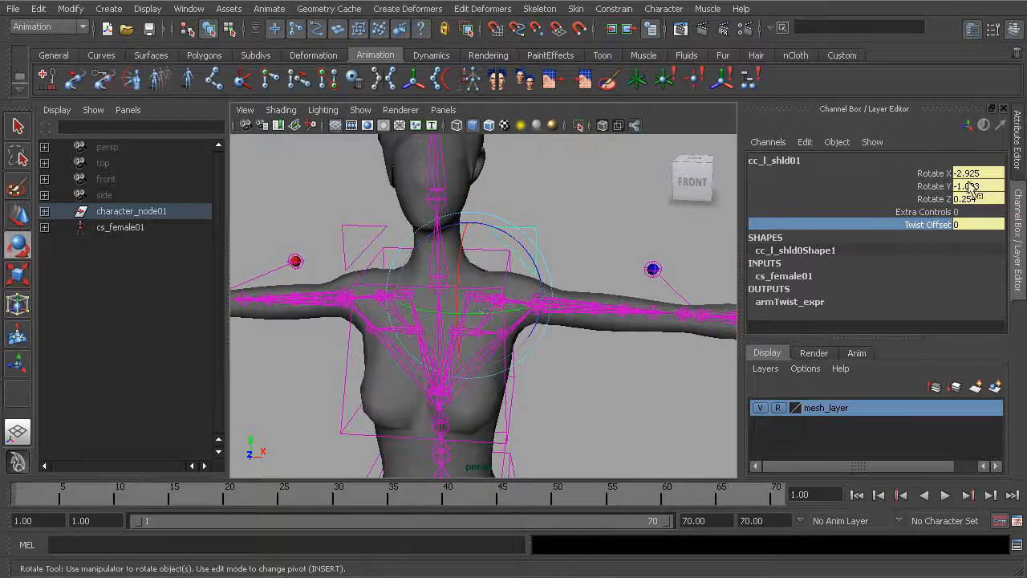
{"action": "left_click_drag", "start_coordinate": [984, 174], "coordinate": [983, 196]}
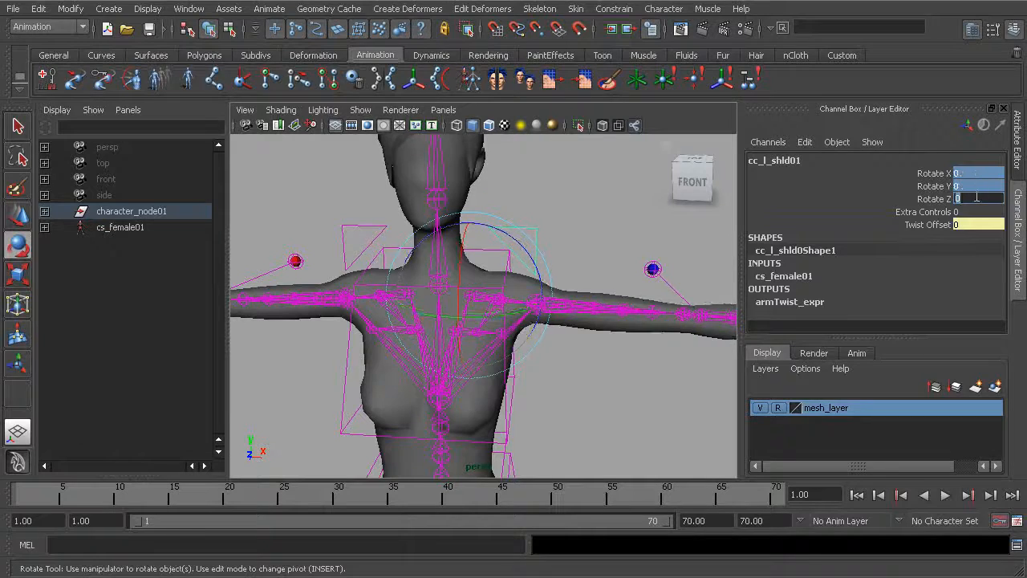
{"action": "left_click", "coordinate": [635, 269]}
- Examine the chest, spine and arm joints of the rig from several angles
{"action": "scroll", "coordinate": [545, 263], "scroll_direction": "down", "scroll_amount": 5}
{"action": "middle_click_drag", "start_coordinate": [531, 377], "coordinate": [536, 374], "text": "alt"}
{"action": "left_click_drag", "start_coordinate": [536, 375], "coordinate": [441, 349], "text": "alt"}
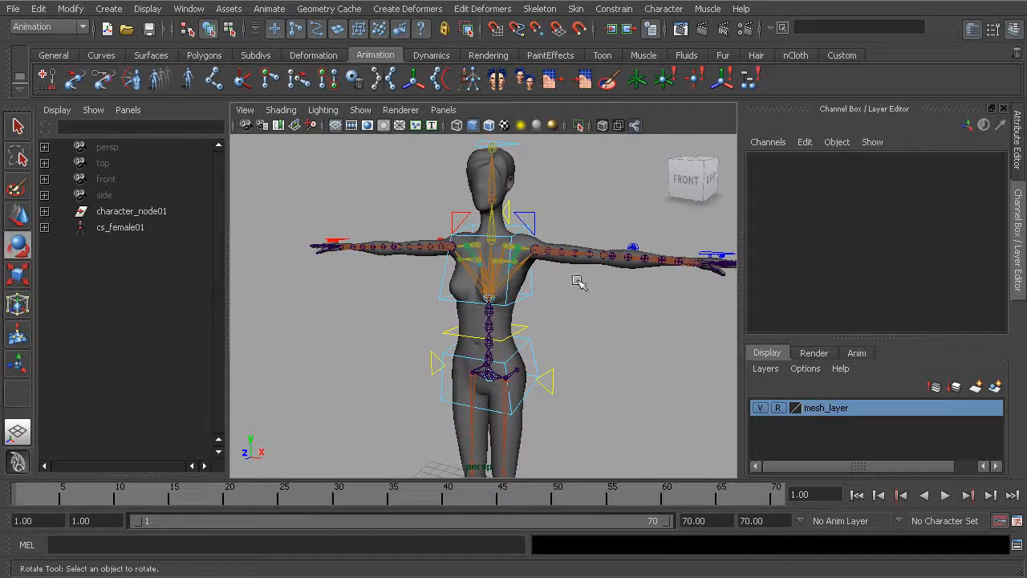
{"action": "middle_click_drag", "start_coordinate": [523, 336], "coordinate": [474, 353], "text": "alt"}
{"action": "right_click_drag", "start_coordinate": [436, 344], "coordinate": [489, 287], "text": "alt"}
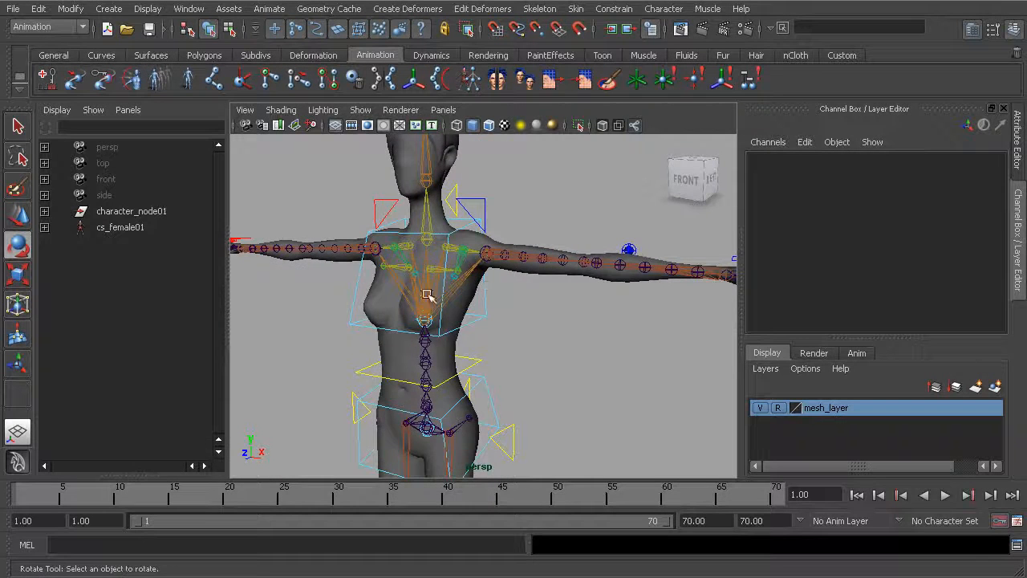
{"action": "right_click_drag", "start_coordinate": [539, 363], "coordinate": [448, 328], "text": "alt"}
{"action": "mouse_move", "coordinate": [411, 327]}
{"action": "left_mouse_down", "text": "alt"}
{"action": "mouse_move", "coordinate": [477, 316]}
{"action": "mouse_move", "coordinate": [418, 321]}
{"action": "left_mouse_up", "text": "alt"}
{"action": "left_click_drag", "start_coordinate": [440, 362], "coordinate": [505, 313], "text": "alt"}
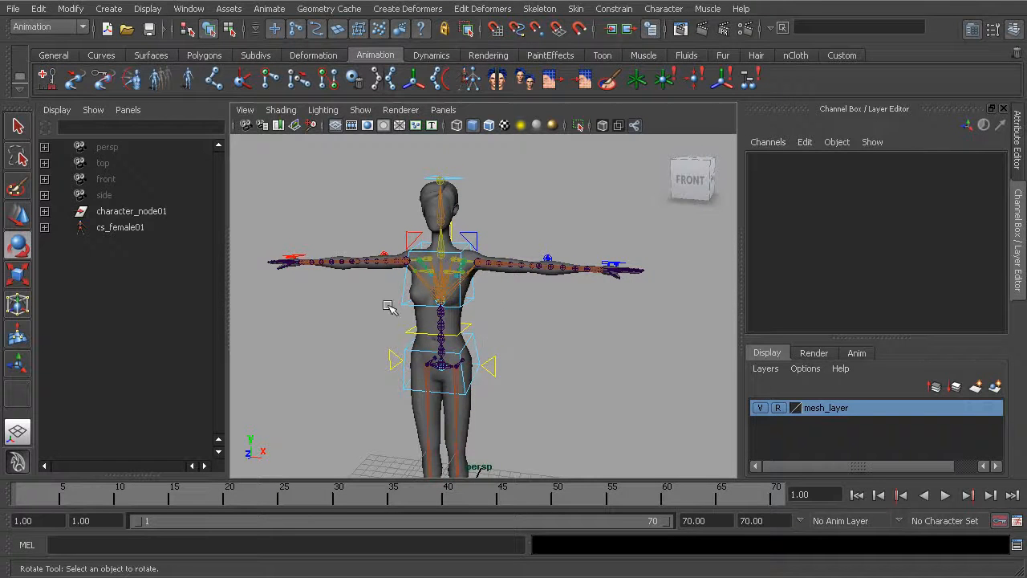
- Select the back control at the waist, try a small rotation and undo it
{"action": "left_click", "coordinate": [471, 326]}
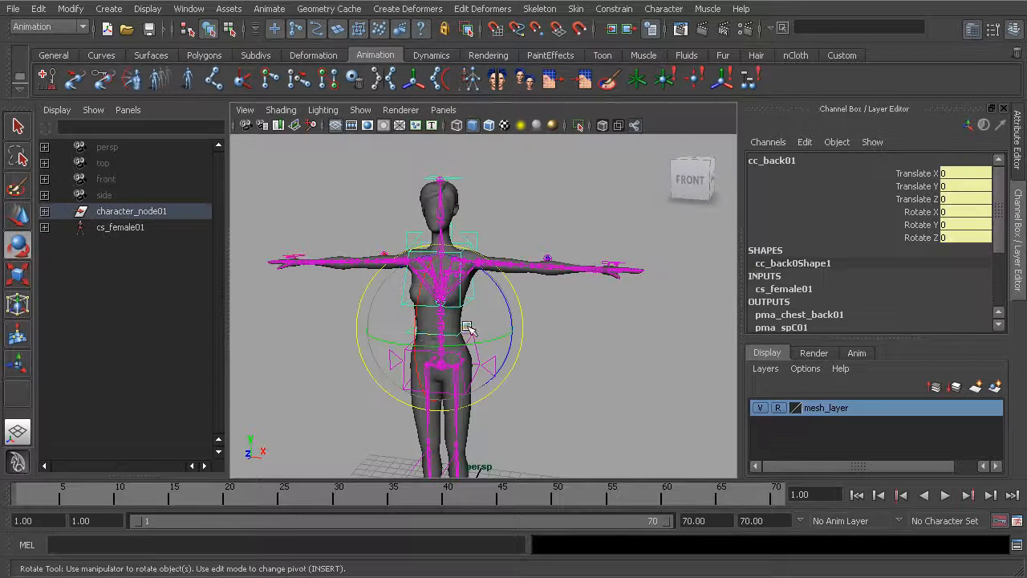
{"action": "scroll", "coordinate": [452, 328], "scroll_direction": "up", "scroll_amount": 3}
{"action": "mouse_move", "coordinate": [449, 328]}
{"action": "left_mouse_down"}
{"action": "mouse_move", "coordinate": [401, 337]}
{"action": "mouse_move", "coordinate": [440, 328]}
{"action": "left_mouse_up"}
{"action": "key", "text": "ctrl+z"}
- Clear the selection and examine the whole rig from the front and side, down to the legs and feet
{"action": "left_click_drag", "start_coordinate": [419, 295], "coordinate": [351, 187], "text": "alt"}
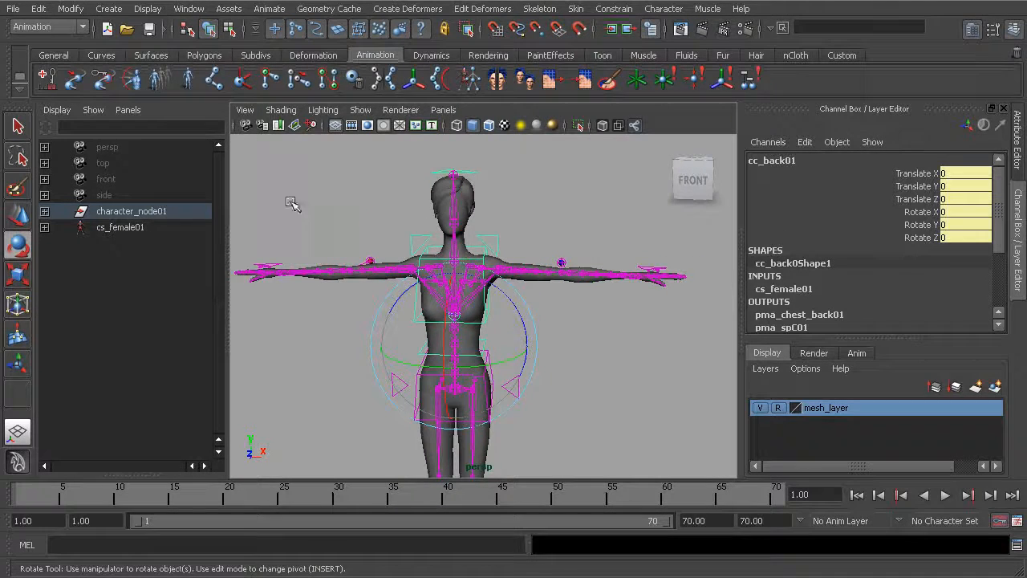
{"action": "left_click_drag", "start_coordinate": [447, 269], "coordinate": [407, 195], "text": "alt"}
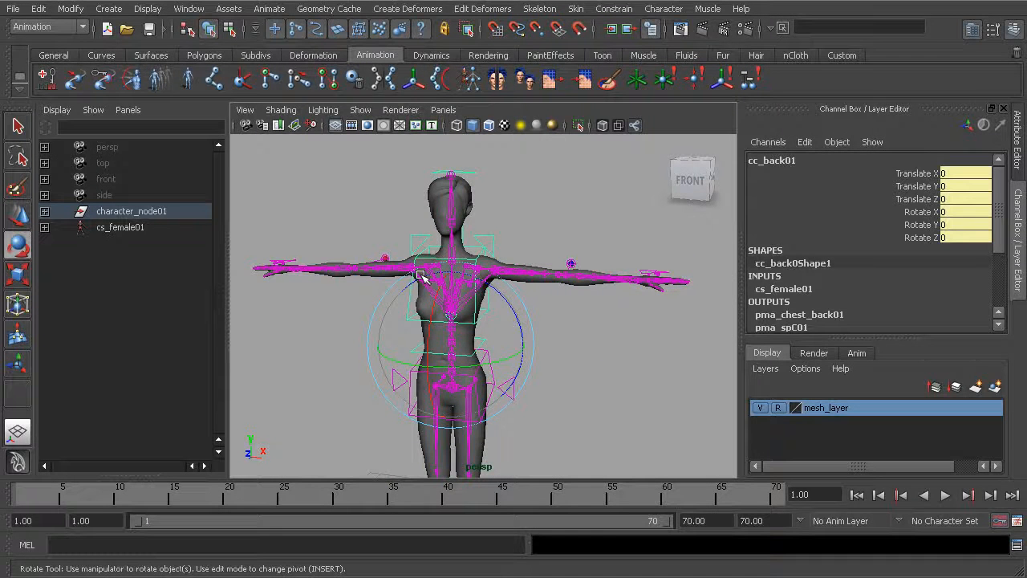
{"action": "middle_click_drag", "start_coordinate": [372, 306], "coordinate": [367, 262], "text": "alt"}
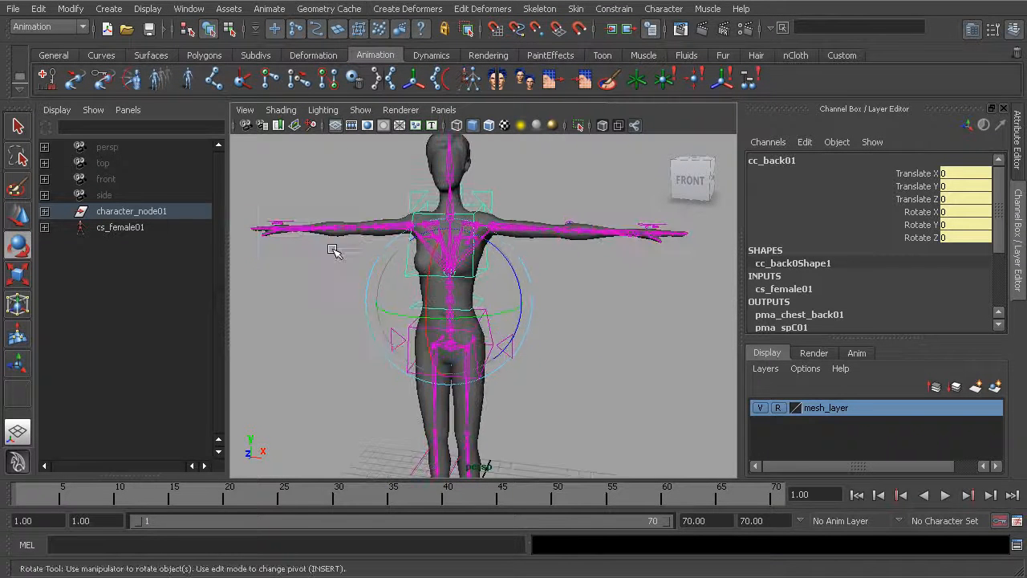
{"action": "scroll", "coordinate": [361, 255], "scroll_direction": "up", "scroll_amount": 1}
{"action": "left_click", "coordinate": [571, 282]}
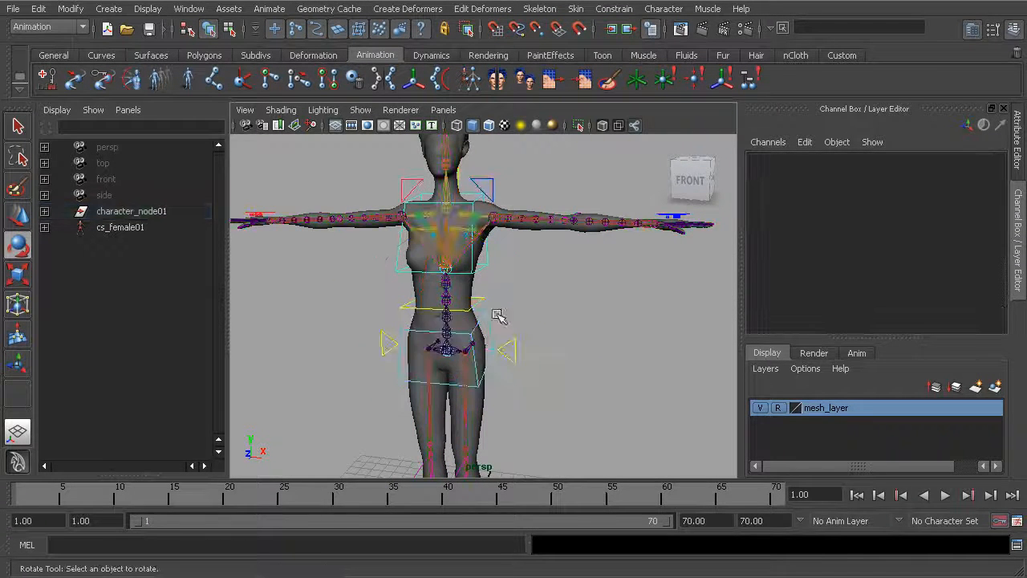
{"action": "right_click_drag", "start_coordinate": [498, 311], "coordinate": [447, 306], "text": "alt"}
{"action": "middle_click_drag", "start_coordinate": [514, 333], "coordinate": [506, 313], "text": "alt"}
{"action": "left_click_drag", "start_coordinate": [507, 312], "coordinate": [488, 306], "text": "alt"}
{"action": "mouse_move", "coordinate": [525, 275]}
{"action": "left_mouse_down", "text": "alt"}
{"action": "mouse_move", "coordinate": [508, 348]}
{"action": "mouse_move", "coordinate": [394, 320]}
{"action": "mouse_move", "coordinate": [530, 293]}
{"action": "left_mouse_up", "text": "alt"}
{"action": "middle_click_drag", "start_coordinate": [526, 298], "coordinate": [493, 293], "text": "alt"}
{"action": "left_click_drag", "start_coordinate": [493, 293], "coordinate": [442, 319], "text": "alt"}
{"action": "middle_click_drag", "start_coordinate": [486, 356], "coordinate": [485, 332], "text": "alt"}
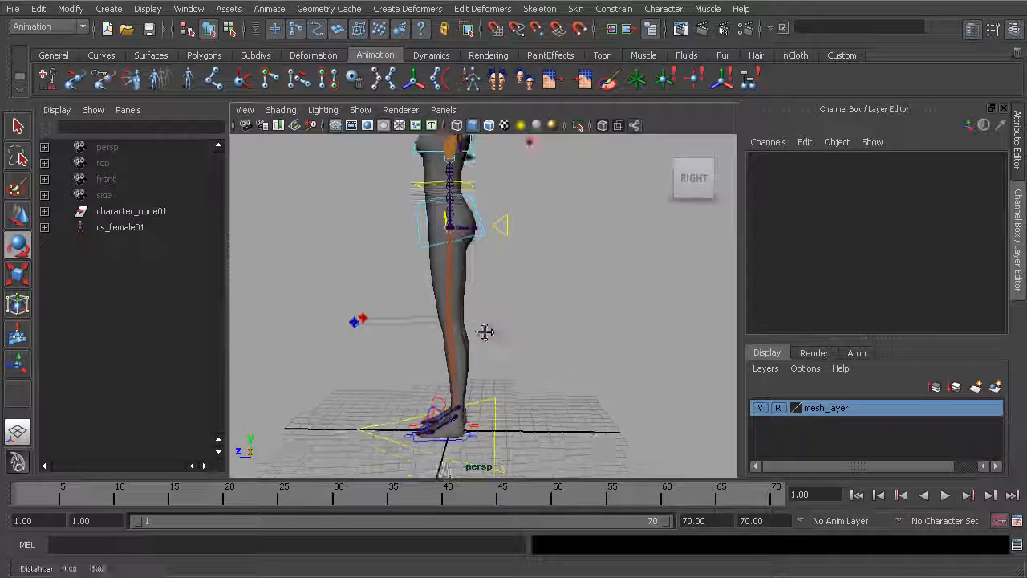
{"action": "left_click_drag", "start_coordinate": [485, 332], "coordinate": [463, 341], "text": "alt"}
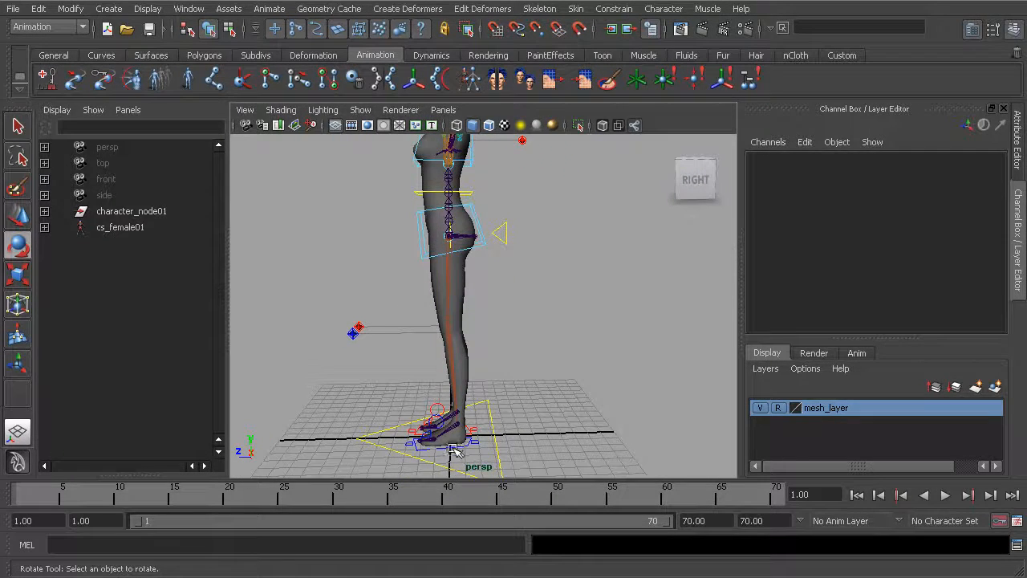
- Move the left leg control to about X -0.3, Y 3.6, Z 3.6 to lift the leg and bend the knee
{"action": "left_click", "coordinate": [454, 447]}
{"action": "left_click_drag", "start_coordinate": [455, 446], "coordinate": [467, 431], "text": "alt"}
{"action": "key", "text": "w"}
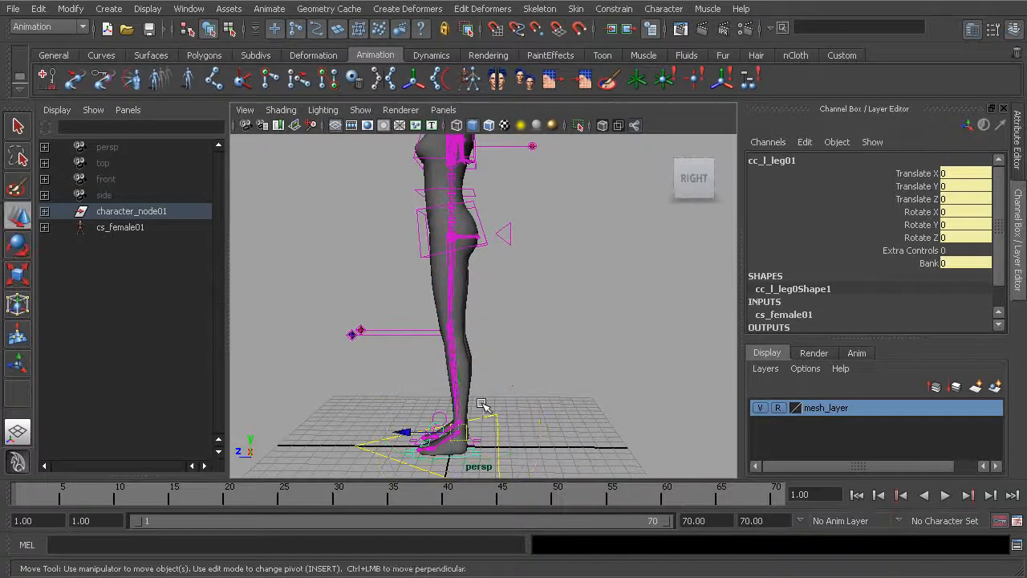
{"action": "left_click_drag", "start_coordinate": [431, 401], "coordinate": [409, 375]}
{"action": "right_click_drag", "start_coordinate": [482, 265], "coordinate": [520, 314], "text": "alt"}
{"action": "mouse_move", "coordinate": [495, 286]}
{"action": "left_mouse_down", "text": "alt"}
{"action": "mouse_move", "coordinate": [394, 289]}
{"action": "mouse_move", "coordinate": [489, 248]}
{"action": "mouse_move", "coordinate": [431, 305]}
{"action": "mouse_move", "coordinate": [491, 307]}
{"action": "left_mouse_up", "text": "alt"}
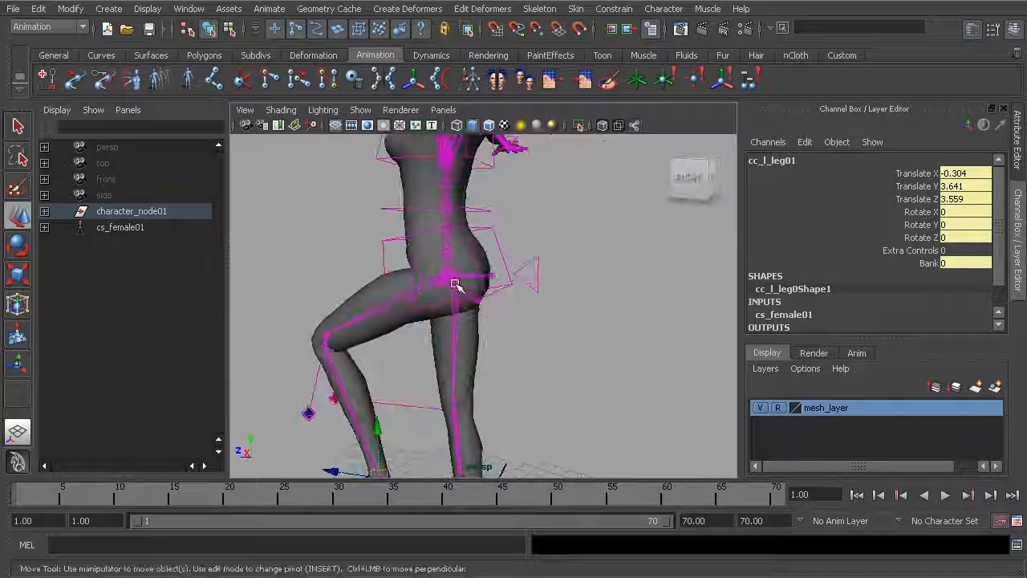
{"action": "left_click", "coordinate": [614, 8]}
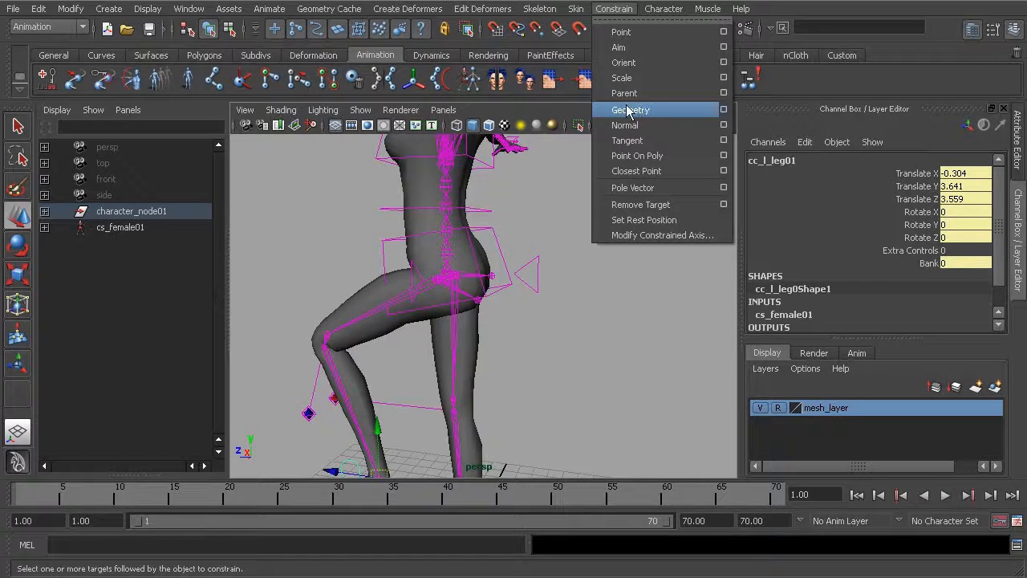
{"action": "left_click", "coordinate": [529, 114]}
- Move the left leg control to about X -0.2, Y 3.2, Z 4 to test the hip and buttock deformation
{"action": "middle_click_drag", "start_coordinate": [460, 264], "coordinate": [480, 226], "text": "alt"}
{"action": "right_click_drag", "start_coordinate": [534, 332], "coordinate": [449, 341], "text": "alt"}
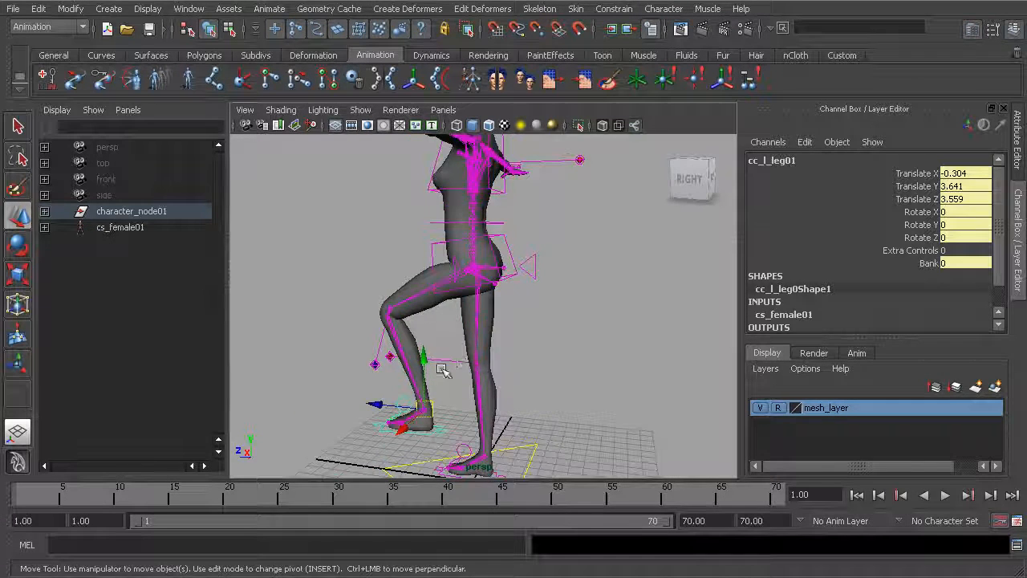
{"action": "left_click_drag", "start_coordinate": [431, 384], "coordinate": [456, 355], "text": "alt"}
{"action": "mouse_move", "coordinate": [423, 401]}
{"action": "left_mouse_down"}
{"action": "mouse_move", "coordinate": [386, 418]}
{"action": "mouse_move", "coordinate": [581, 409]}
{"action": "mouse_move", "coordinate": [413, 419]}
{"action": "mouse_move", "coordinate": [419, 404]}
{"action": "left_mouse_up"}
{"action": "left_click_drag", "start_coordinate": [515, 267], "coordinate": [650, 160], "text": "alt"}
{"action": "left_click_drag", "start_coordinate": [543, 360], "coordinate": [377, 190], "text": "alt"}
{"action": "left_click_drag", "start_coordinate": [545, 337], "coordinate": [353, 302], "text": "alt"}
{"action": "right_click_drag", "start_coordinate": [353, 302], "coordinate": [602, 361], "text": "alt"}
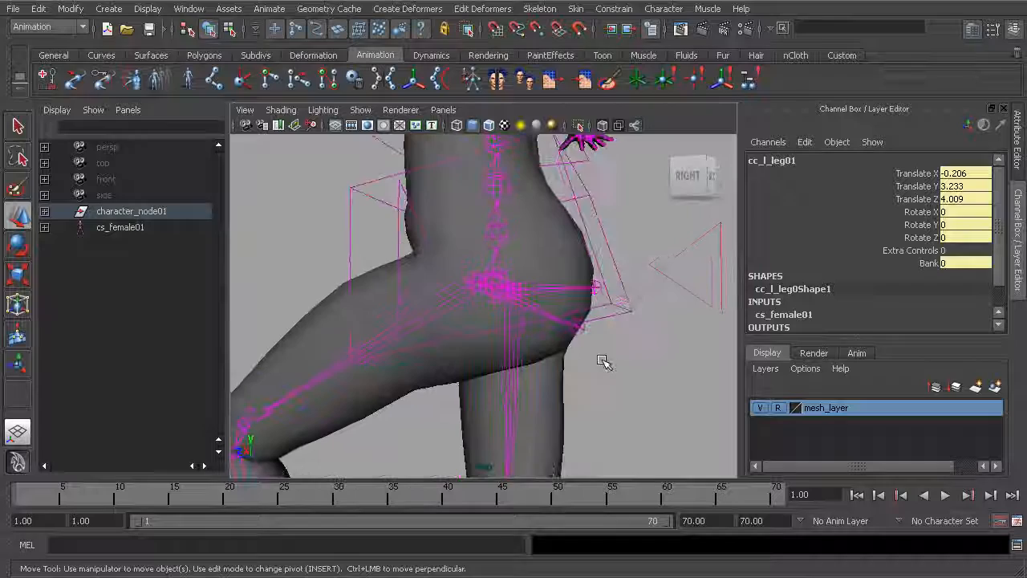
- Select the left buttock joint and examine its driven Rotate Z and Scale X channels and the raised leg
{"action": "left_click", "coordinate": [546, 305]}
{"action": "left_click_drag", "start_coordinate": [545, 305], "coordinate": [510, 299], "text": "alt"}
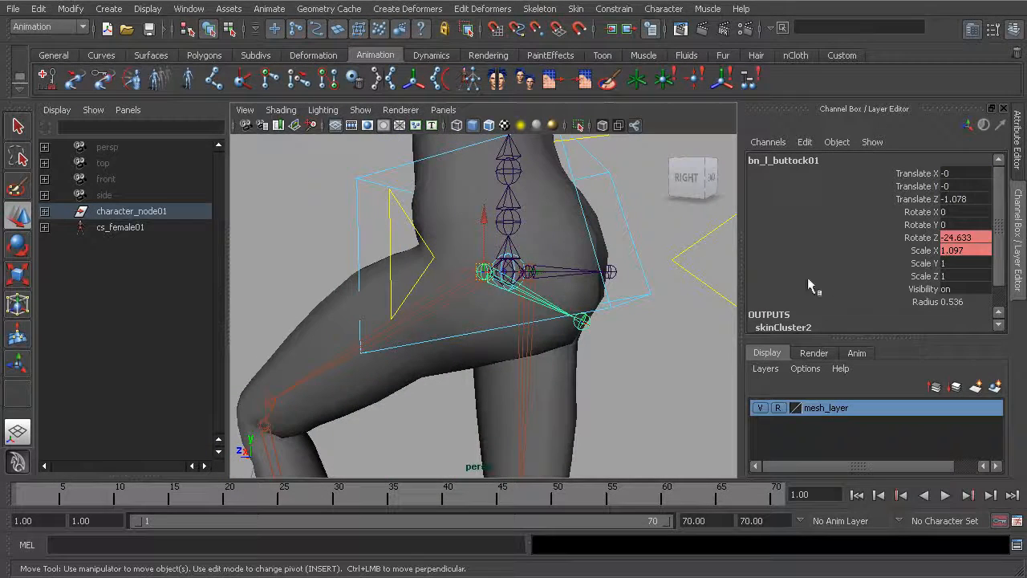
{"action": "right_click_drag", "start_coordinate": [576, 389], "coordinate": [378, 339], "text": "alt"}
{"action": "left_click_drag", "start_coordinate": [378, 339], "coordinate": [430, 323], "text": "alt"}
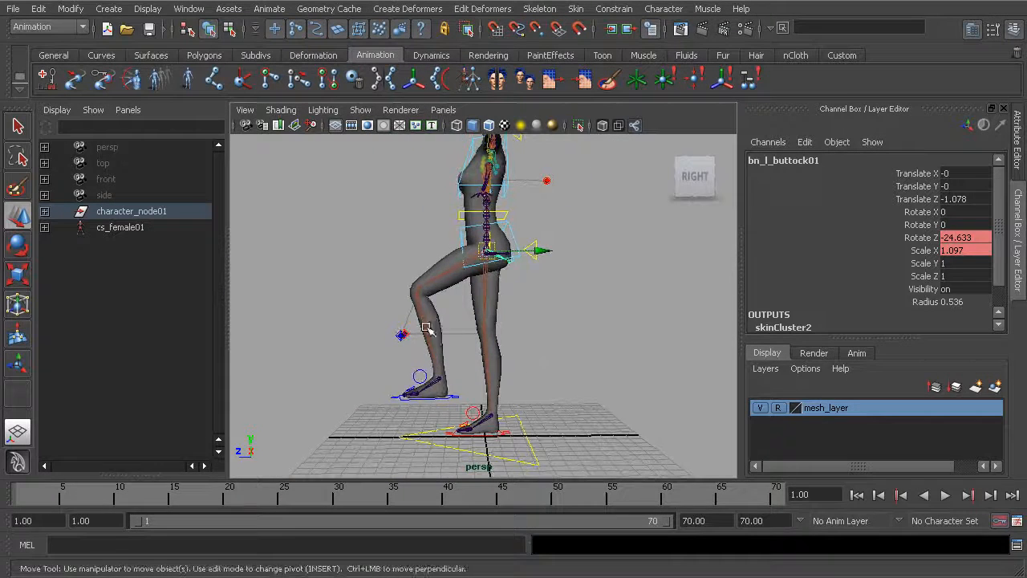
{"action": "left_click_drag", "start_coordinate": [528, 252], "coordinate": [504, 239], "text": "alt"}
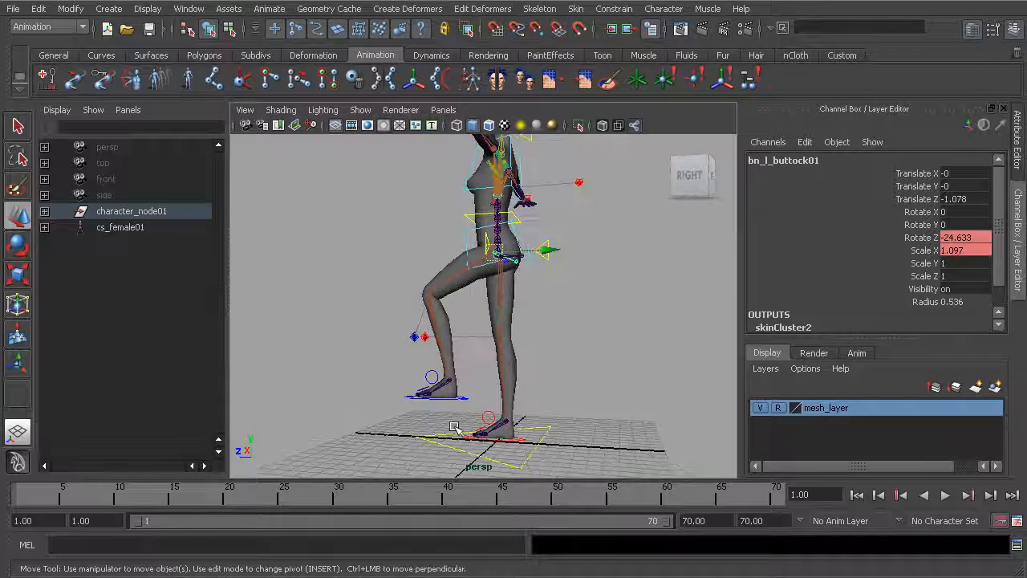
- Move the left leg control to about X -0.11, Y 4.4, Z 4.11, and reset its X, Y and Z translations to 0
{"action": "left_click", "coordinate": [456, 401]}
{"action": "left_click_drag", "start_coordinate": [456, 401], "coordinate": [593, 371]}
{"action": "left_click_drag", "start_coordinate": [966, 206], "coordinate": [965, 183]}
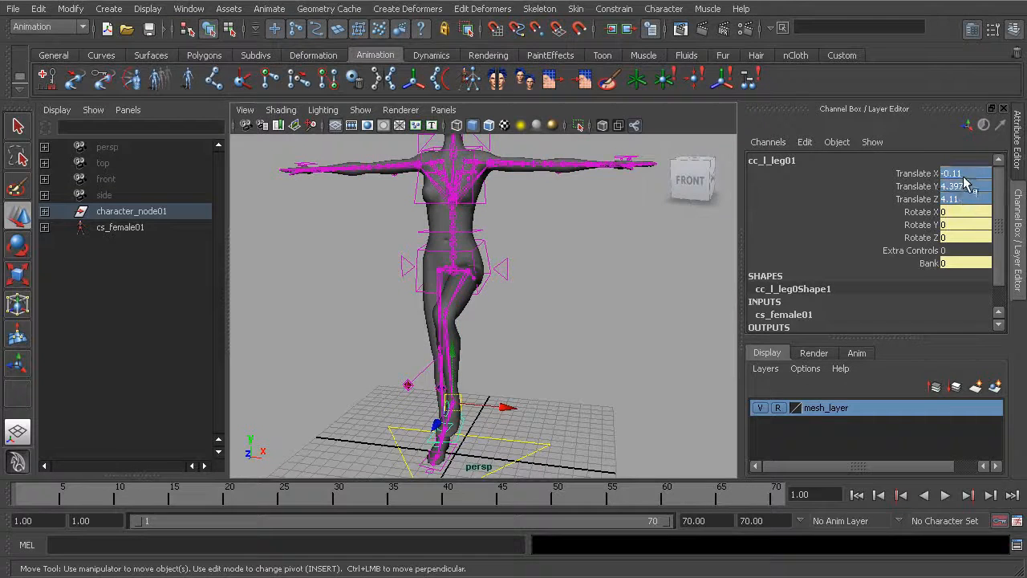
{"action": "type", "text": "0"}
{"action": "key", "text": "Return"}
- Select the left arm control and show the Rotate Order setting in its transform attributes
{"action": "middle_click_drag", "start_coordinate": [577, 256], "coordinate": [492, 349], "text": "alt"}
{"action": "right_click_drag", "start_coordinate": [493, 348], "coordinate": [567, 319], "text": "alt"}
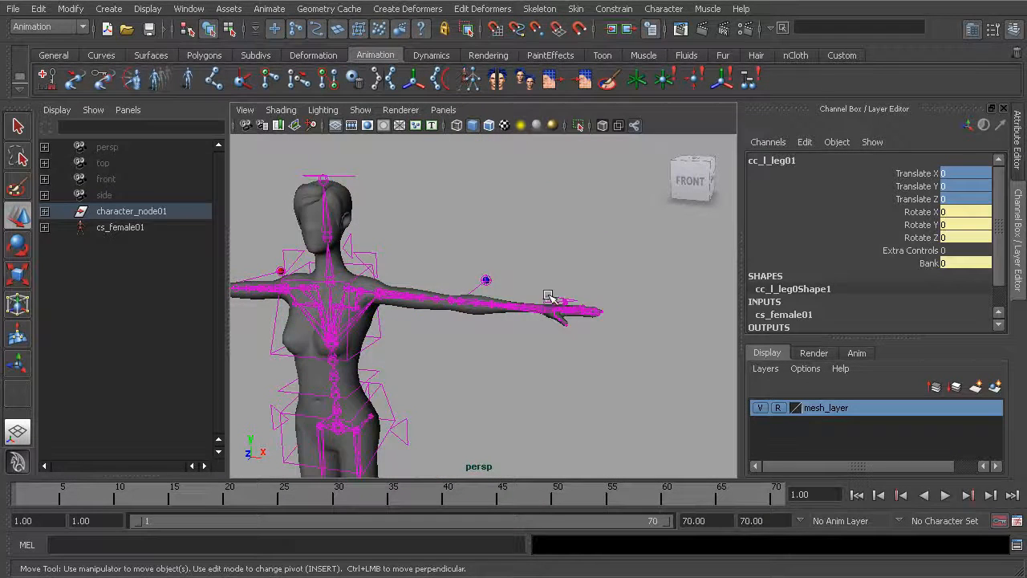
{"action": "left_click", "coordinate": [546, 293]}
{"action": "left_click_drag", "start_coordinate": [546, 294], "coordinate": [500, 281], "text": "alt"}
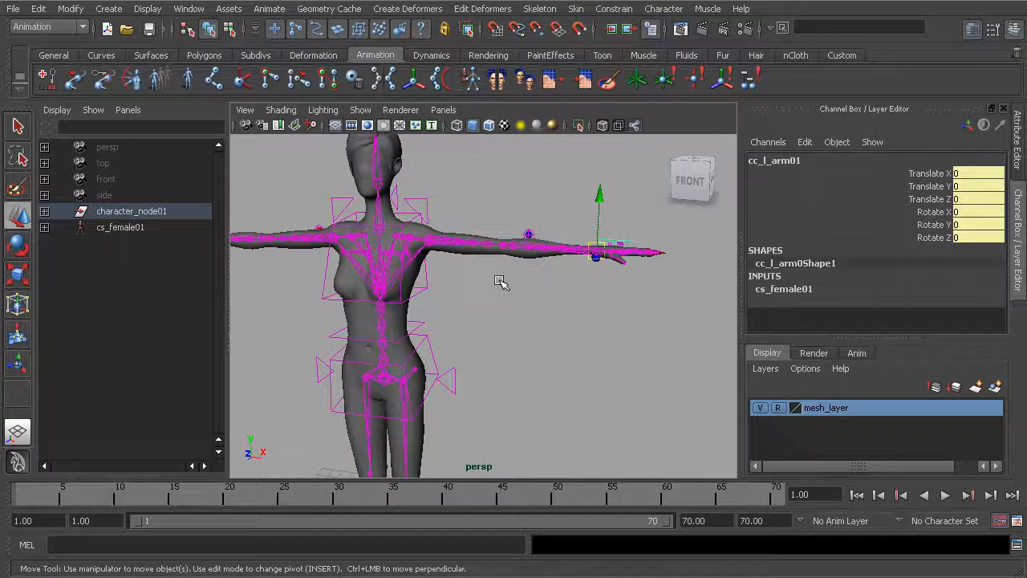
{"action": "key", "text": "ctrl+a"}
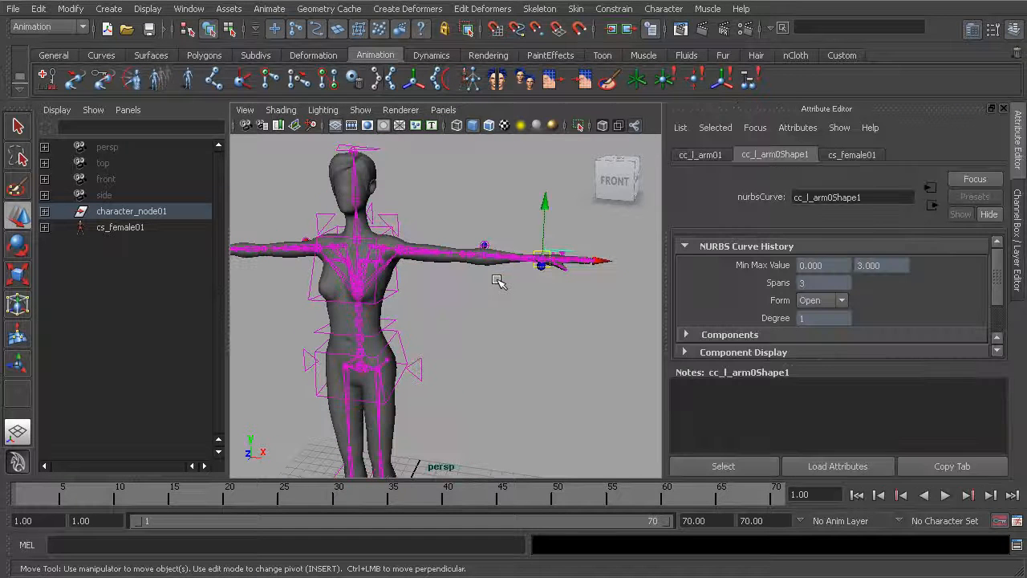
{"action": "left_click", "coordinate": [701, 156]}
{"action": "left_click_drag", "start_coordinate": [999, 276], "coordinate": [999, 298]}
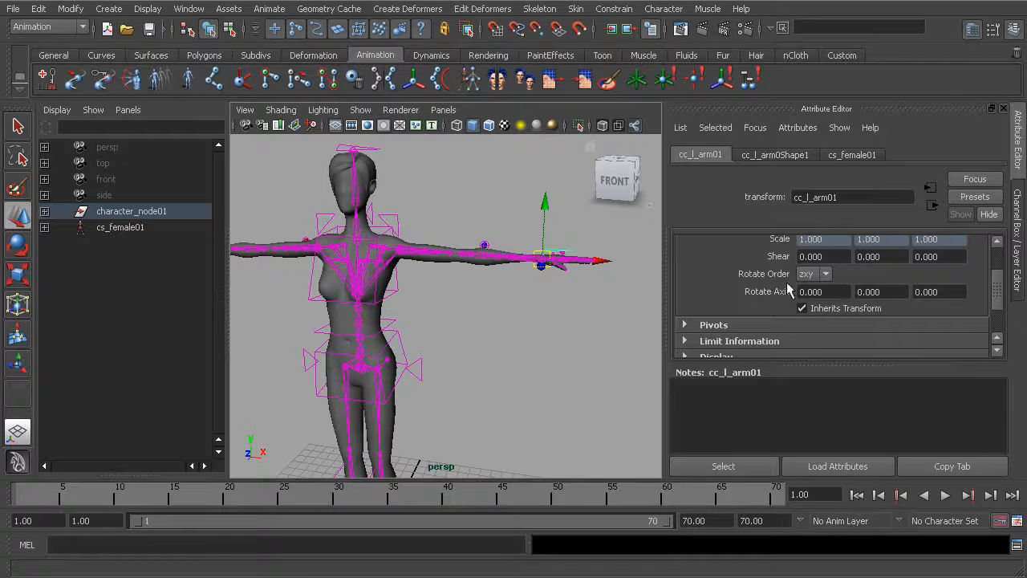
{"action": "right_click_drag", "start_coordinate": [486, 331], "coordinate": [431, 267], "text": "alt"}
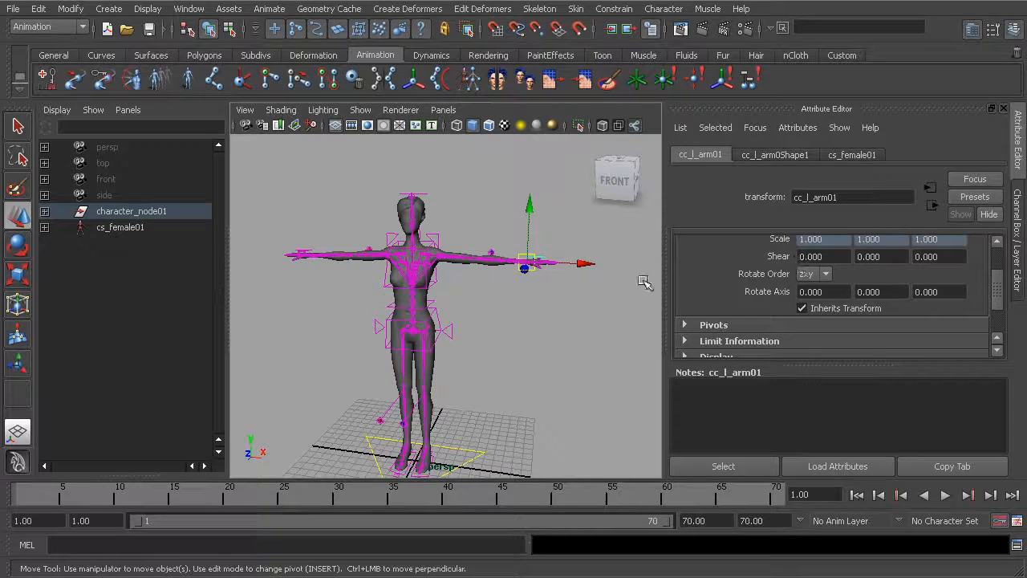
{"action": "left_click_drag", "start_coordinate": [495, 311], "coordinate": [495, 250], "text": "alt"}
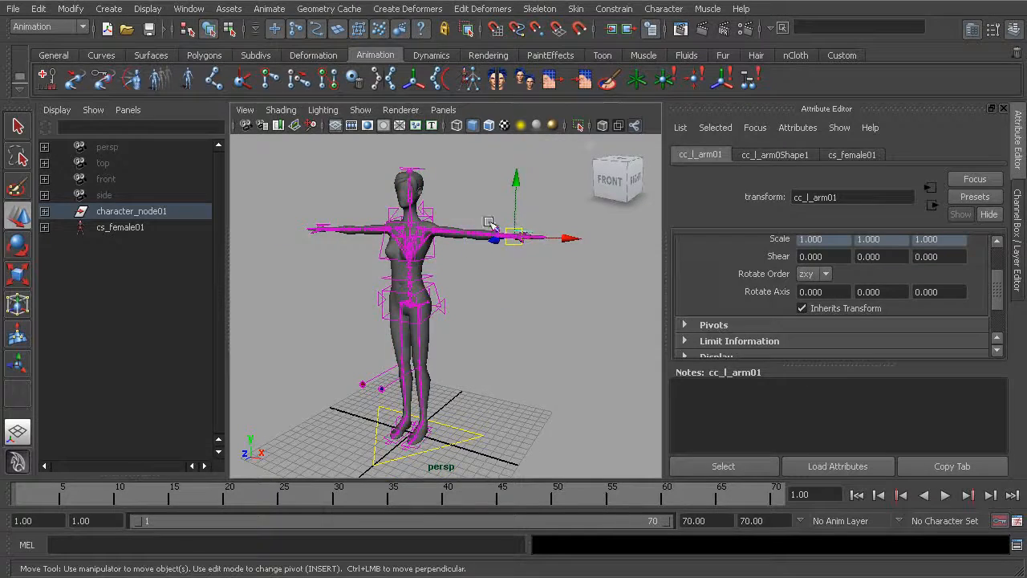
{"action": "mouse_move", "coordinate": [499, 287]}
{"action": "left_mouse_down", "text": "alt"}
{"action": "mouse_move", "coordinate": [470, 310]}
{"action": "mouse_move", "coordinate": [534, 321]}
{"action": "mouse_move", "coordinate": [483, 297]}
{"action": "left_mouse_up", "text": "alt"}
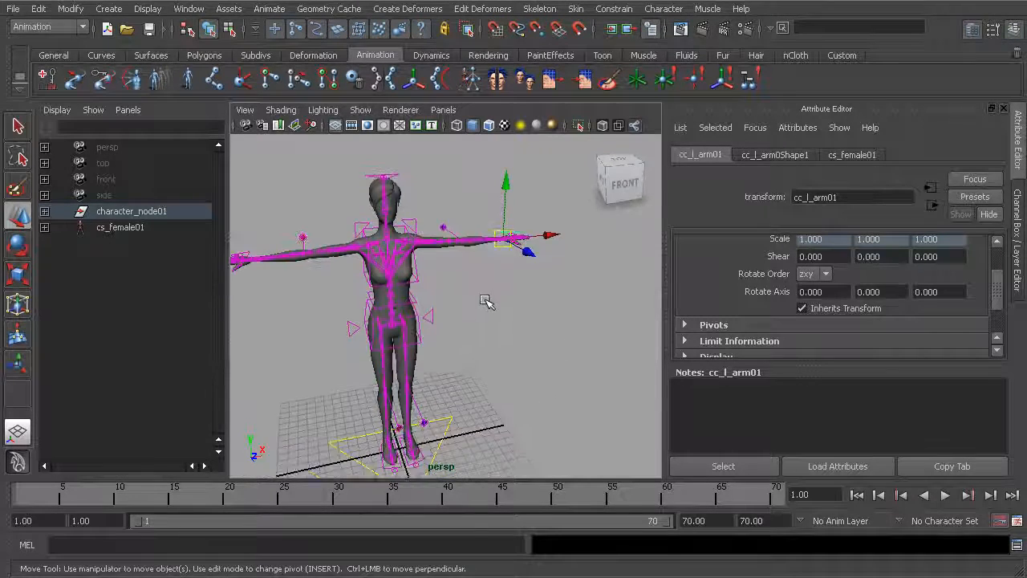
{"action": "mouse_move", "coordinate": [411, 309]}
{"action": "left_mouse_down", "text": "alt"}
{"action": "mouse_move", "coordinate": [550, 305]}
{"action": "mouse_move", "coordinate": [461, 321]}
{"action": "mouse_move", "coordinate": [403, 317]}
{"action": "left_mouse_up", "text": "alt"}
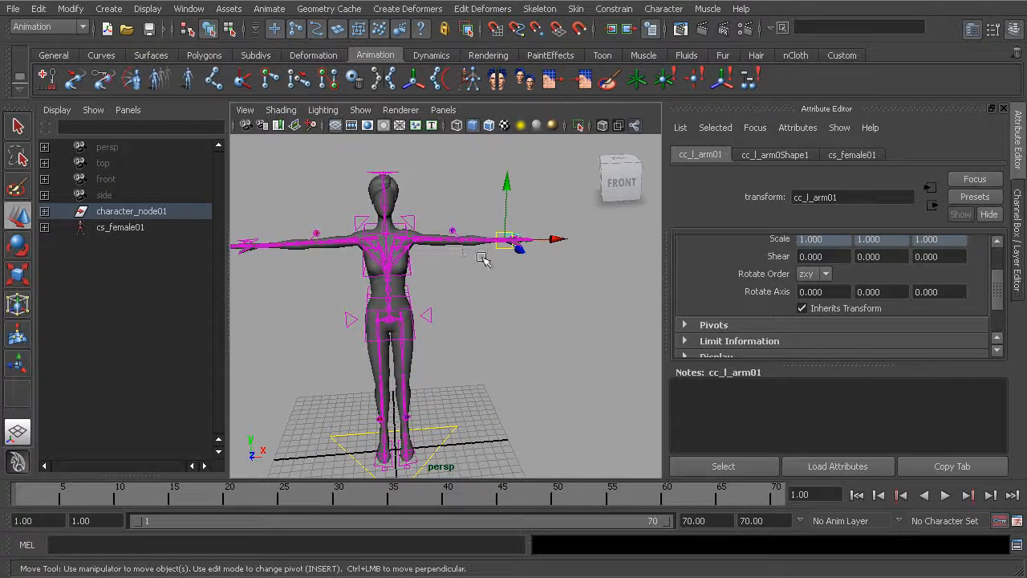
{"action": "left_click_drag", "start_coordinate": [449, 202], "coordinate": [451, 233], "text": "alt"}
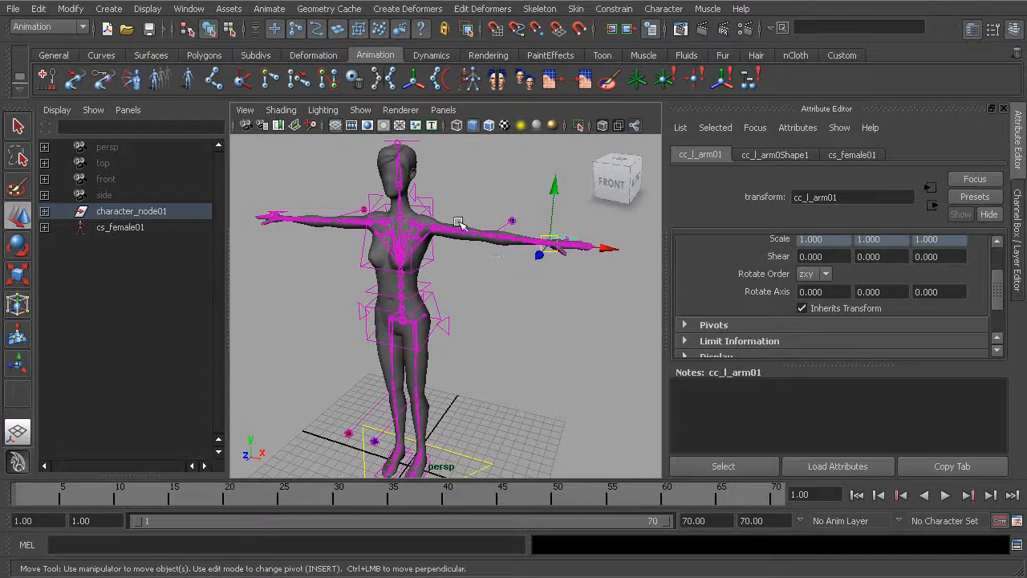
- Set the Rotate tool to Gimbal mode for the left arm control at the wrist
{"action": "left_click_drag", "start_coordinate": [512, 216], "coordinate": [473, 303], "text": "alt"}
{"action": "right_click_drag", "start_coordinate": [474, 304], "coordinate": [599, 340], "text": "alt"}
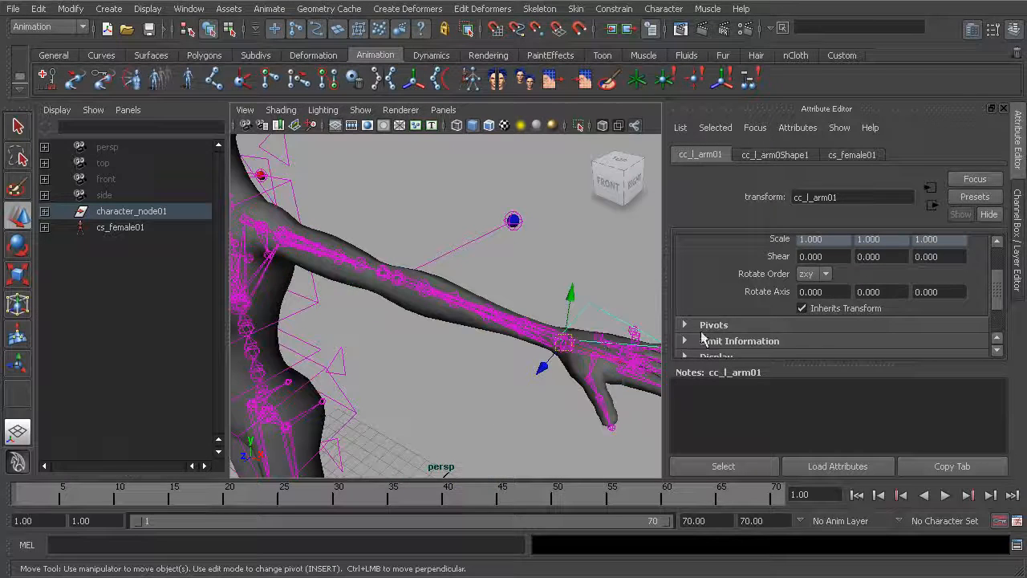
{"action": "left_click_drag", "start_coordinate": [482, 309], "coordinate": [632, 249], "text": "alt"}
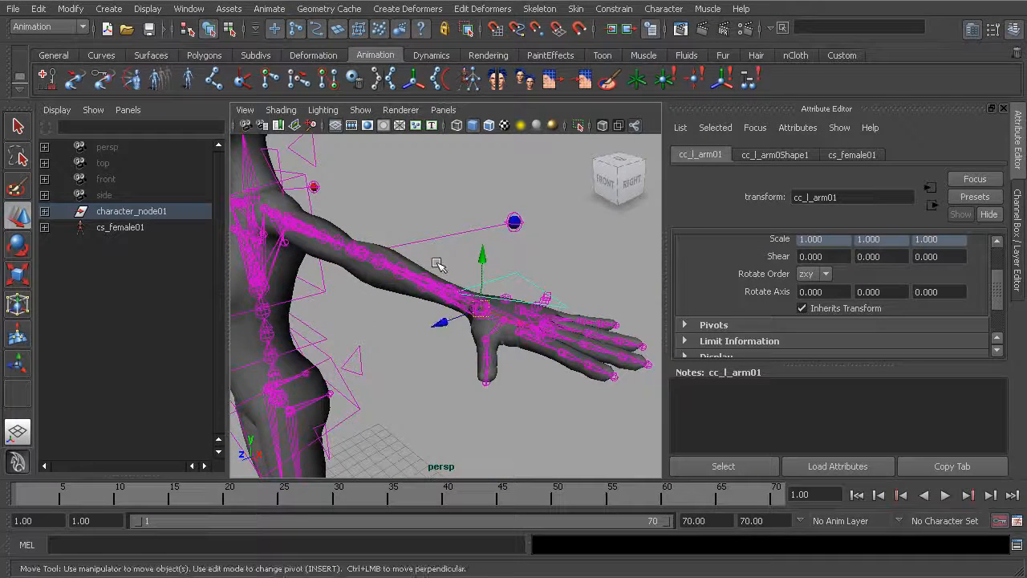
{"action": "key", "text": "e"}
{"action": "left_click", "coordinate": [486, 295]}
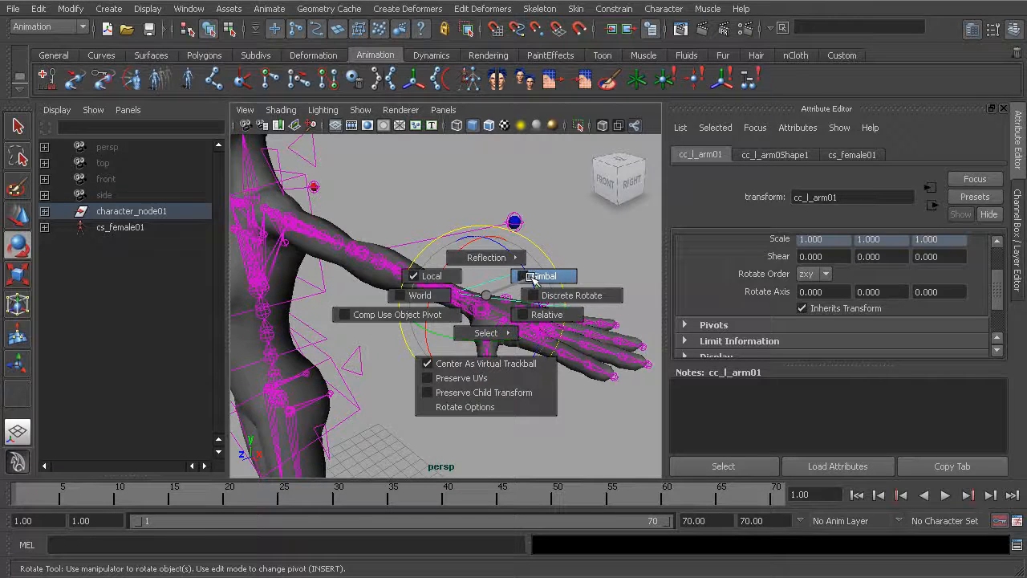
{"action": "left_click", "coordinate": [533, 276]}
- Rotate the left arm control about -16 degrees in Y to test the gimbal rotation, and undo it
{"action": "left_click_drag", "start_coordinate": [458, 257], "coordinate": [505, 231]}
{"action": "left_click_drag", "start_coordinate": [501, 306], "coordinate": [518, 285], "text": "alt"}
{"action": "left_click_drag", "start_coordinate": [405, 349], "coordinate": [374, 352]}
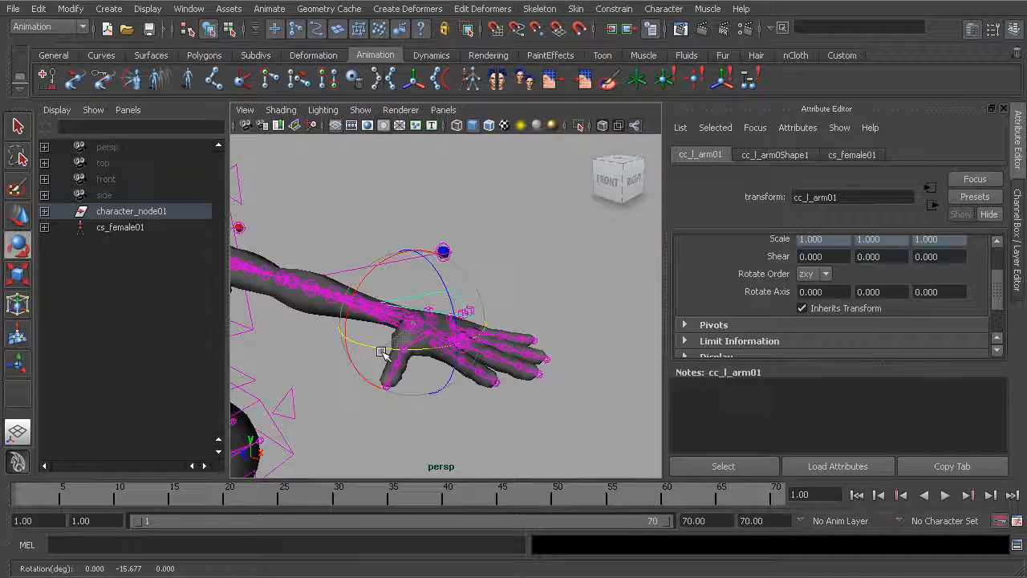
{"action": "key", "text": "ctrl+z"}
- Test the left arm control's gimbal rotation by about -34 degrees in Z and around its X axis, undoing each rotation
{"action": "mouse_move", "coordinate": [453, 276]}
{"action": "left_mouse_down"}
{"action": "mouse_move", "coordinate": [460, 337]}
{"action": "mouse_move", "coordinate": [458, 248]}
{"action": "mouse_move", "coordinate": [464, 337]}
{"action": "mouse_move", "coordinate": [455, 230]}
{"action": "mouse_move", "coordinate": [455, 285]}
{"action": "left_mouse_up"}
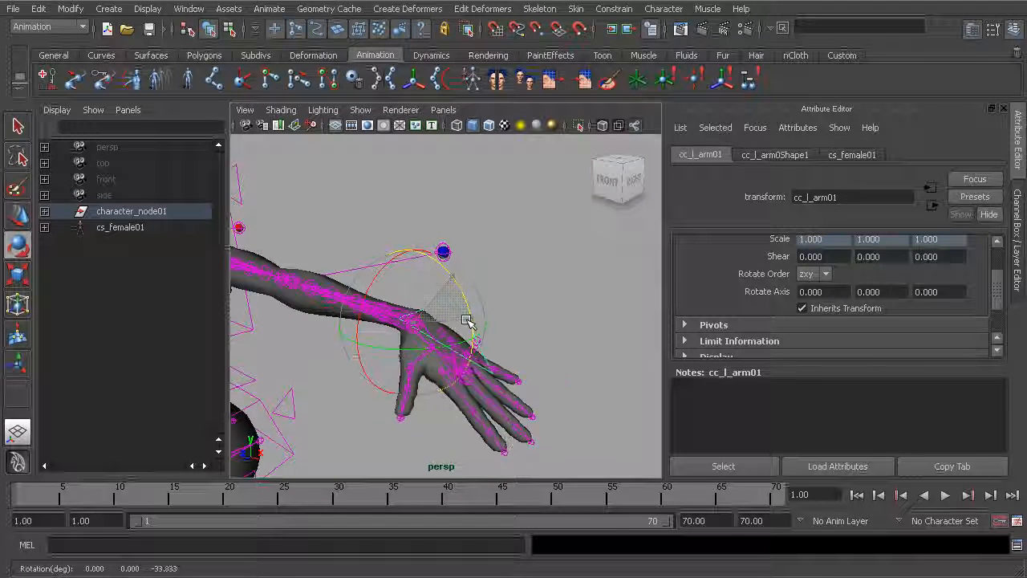
{"action": "key", "text": "ctrl+z"}
{"action": "left_click_drag", "start_coordinate": [378, 309], "coordinate": [408, 288]}
{"action": "key", "text": "ctrl+z"}
- Return the Rotate tool to Local mode and deselect the left arm control
{"action": "scroll", "coordinate": [399, 301], "scroll_direction": "down", "scroll_amount": 5}
{"action": "left_click_drag", "start_coordinate": [396, 331], "coordinate": [446, 311], "text": "alt"}
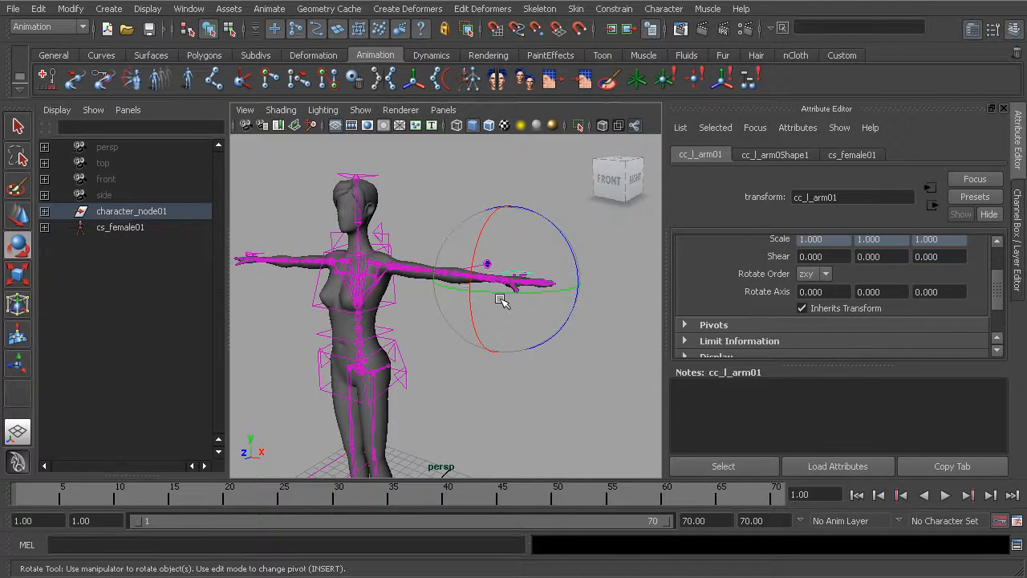
{"action": "left_click_drag", "start_coordinate": [498, 291], "coordinate": [454, 275]}
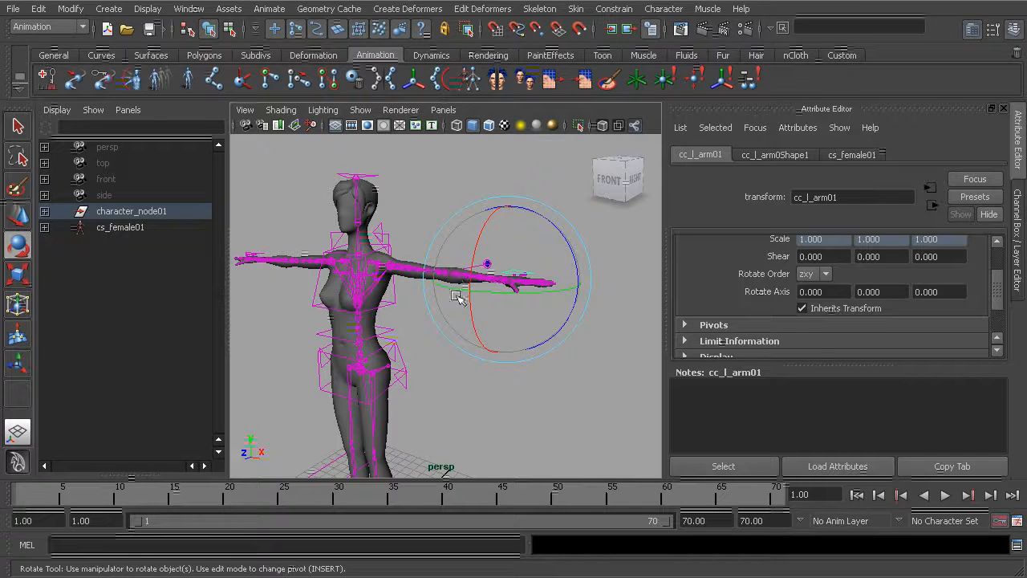
{"action": "left_click", "coordinate": [430, 177]}
{"action": "scroll", "coordinate": [505, 281], "scroll_direction": "down", "scroll_amount": 3}
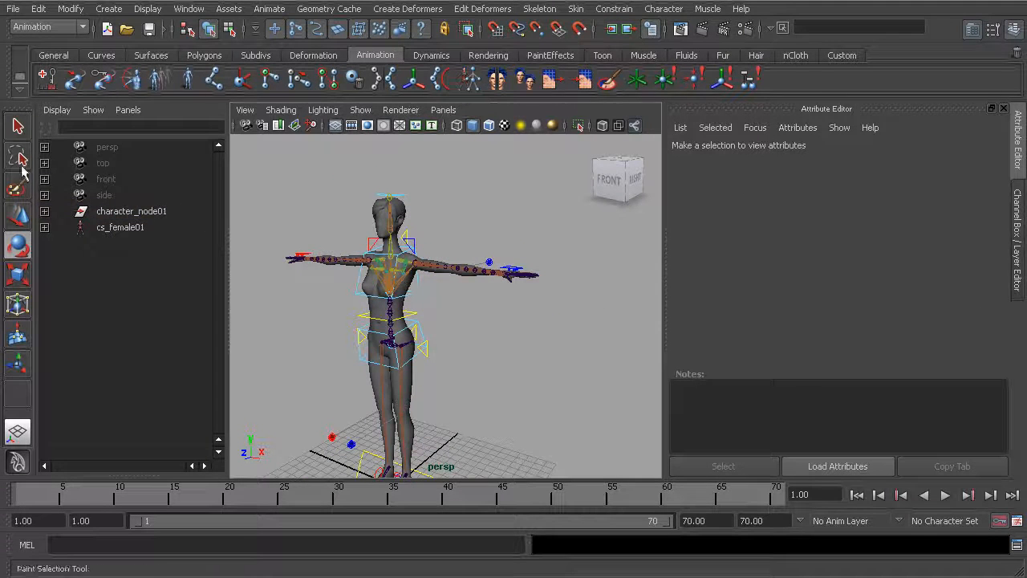
- Open the Rotate tool's settings to examine the rotate mode options, close them, and review the whole rig
{"action": "double_click", "coordinate": [17, 246]}
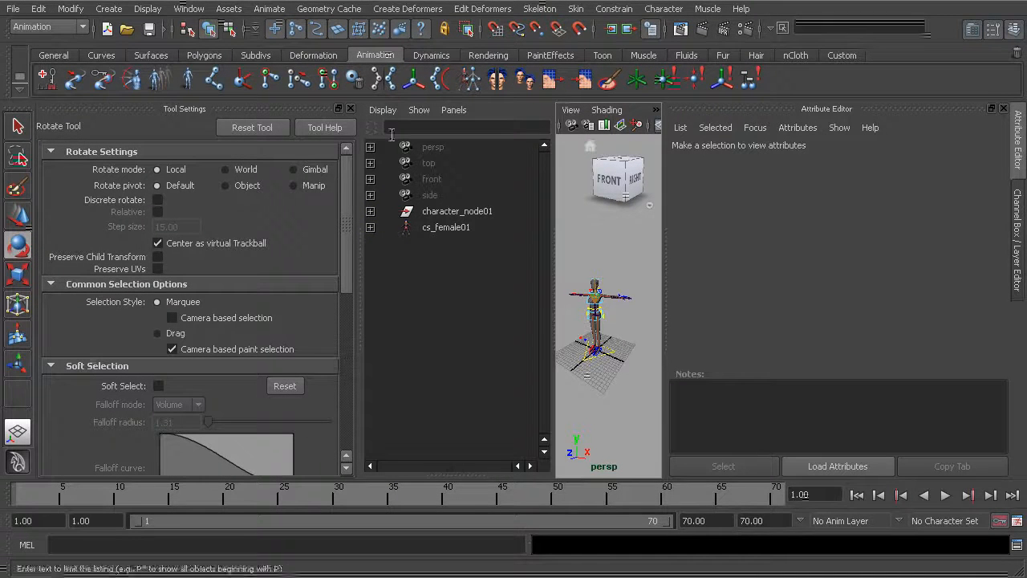
{"action": "left_click", "coordinate": [351, 108]}
{"action": "left_click_drag", "start_coordinate": [390, 316], "coordinate": [516, 305], "text": "alt"}
{"action": "scroll", "coordinate": [474, 325], "scroll_direction": "down", "scroll_amount": 2}
{"action": "mouse_move", "coordinate": [381, 337]}
{"action": "left_mouse_down", "text": "alt"}
{"action": "mouse_move", "coordinate": [374, 344]}
{"action": "mouse_move", "coordinate": [391, 342]}
{"action": "left_mouse_up", "text": "alt"}
{"action": "left_click_drag", "start_coordinate": [452, 314], "coordinate": [441, 298], "text": "alt"}
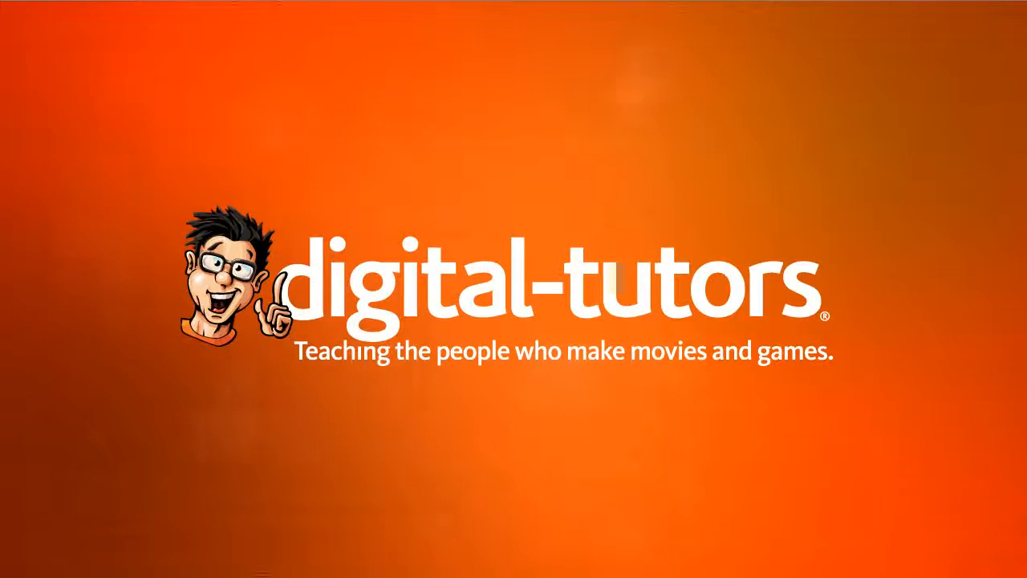